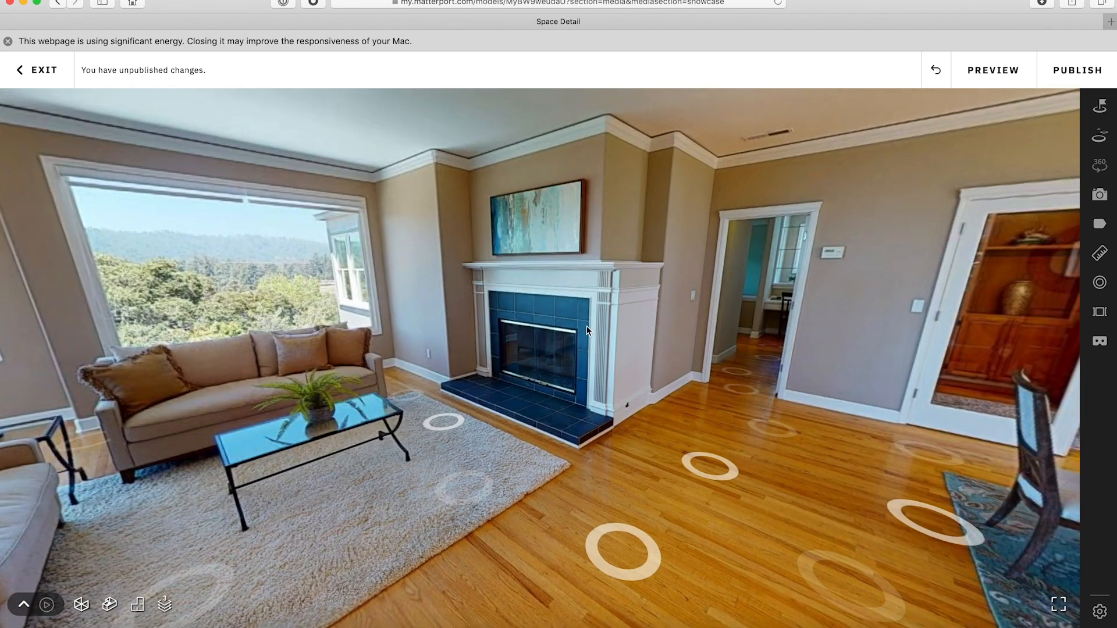
Examine the living room and the house in dollhouse view, and enter the interior near the dining area.
left_click_drag(518, 305, 427, 290)
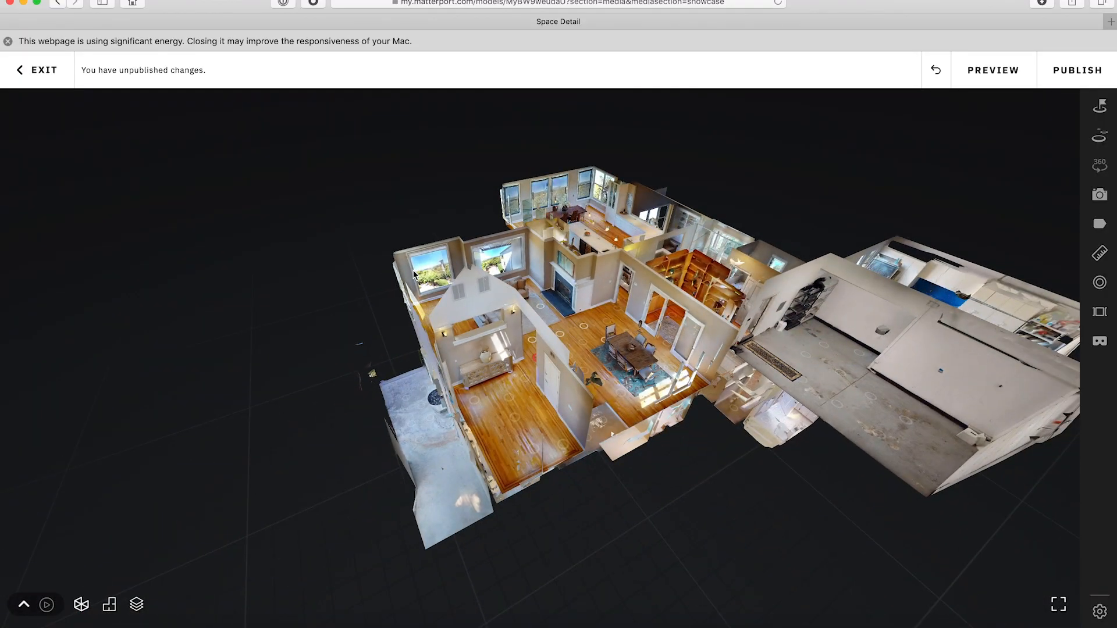
left_click_drag(624, 262, 514, 361)
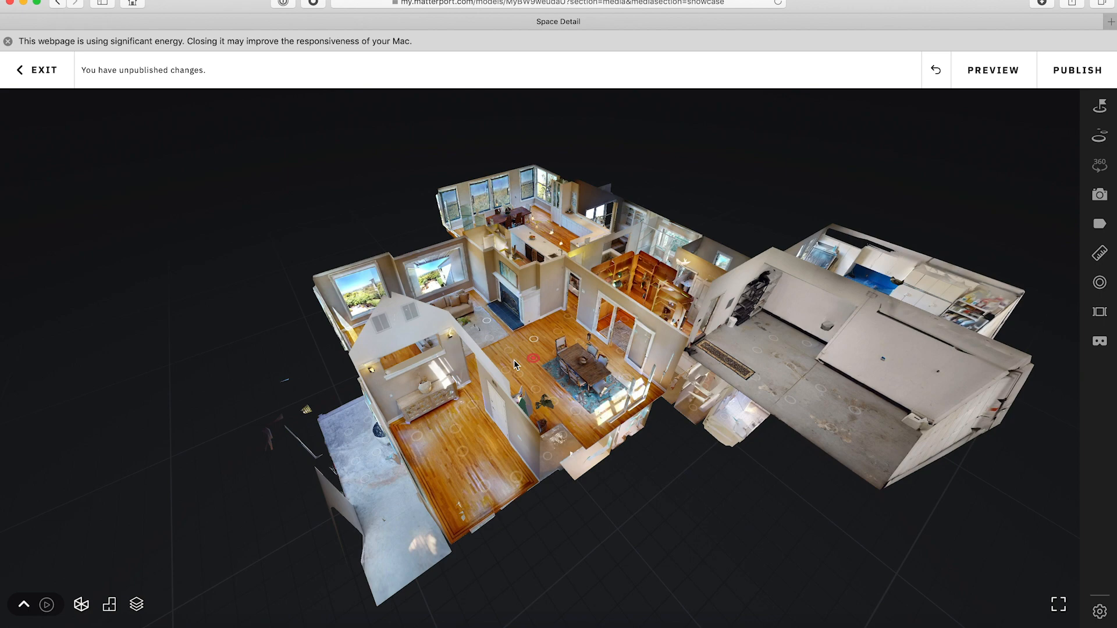
left_click(533, 357)
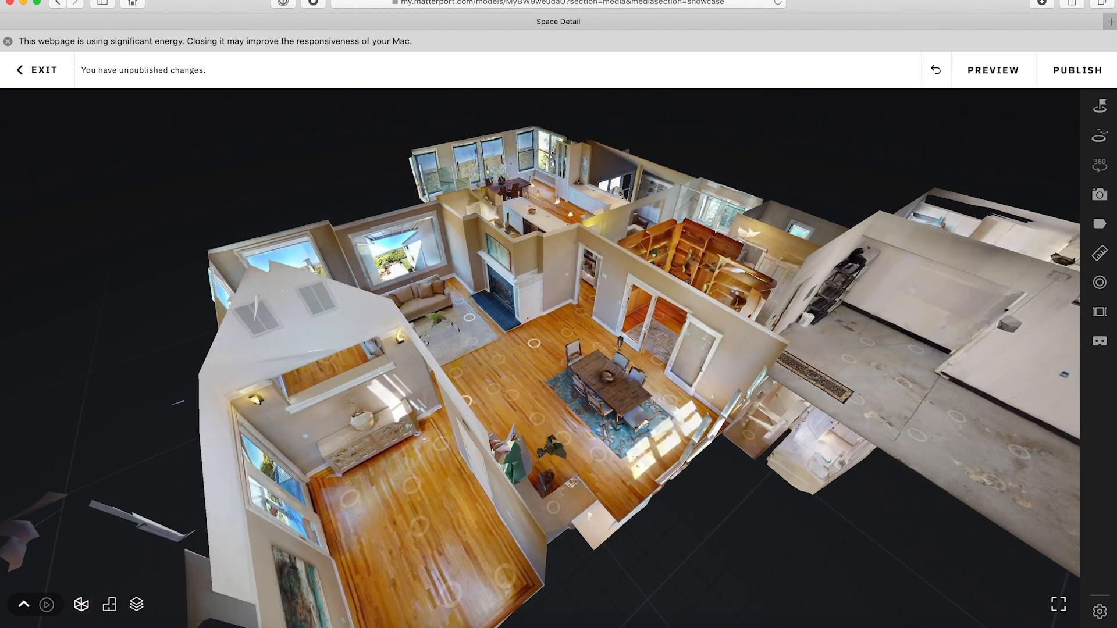
left_click(654, 405)
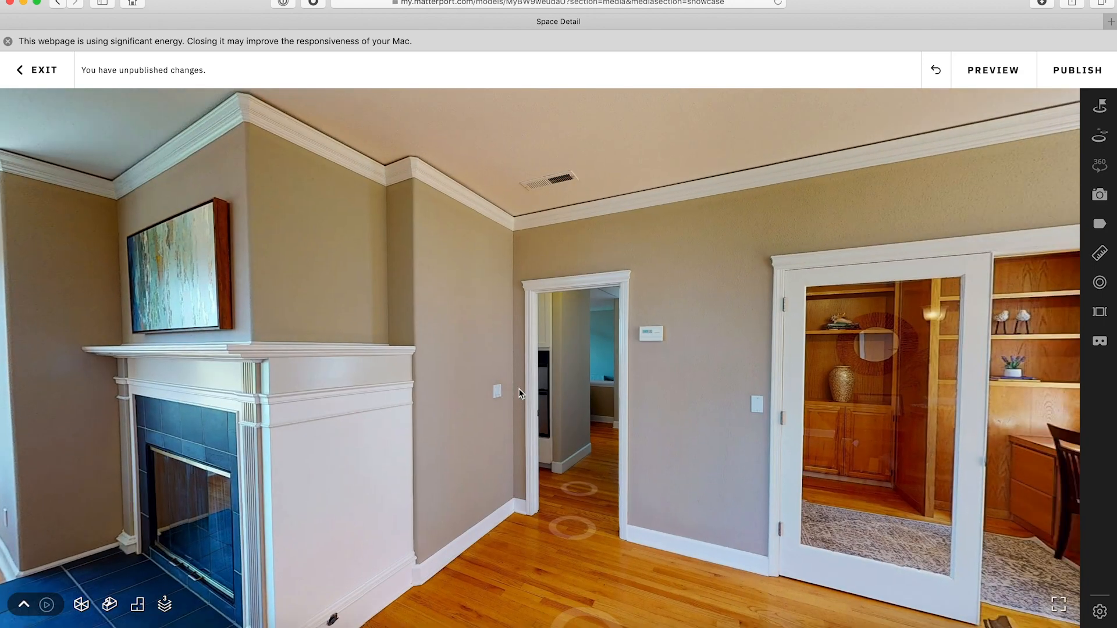
Walk through the doorway beside the thermostat to the built-in desk and look around toward the kitchen.
left_click(596, 401)
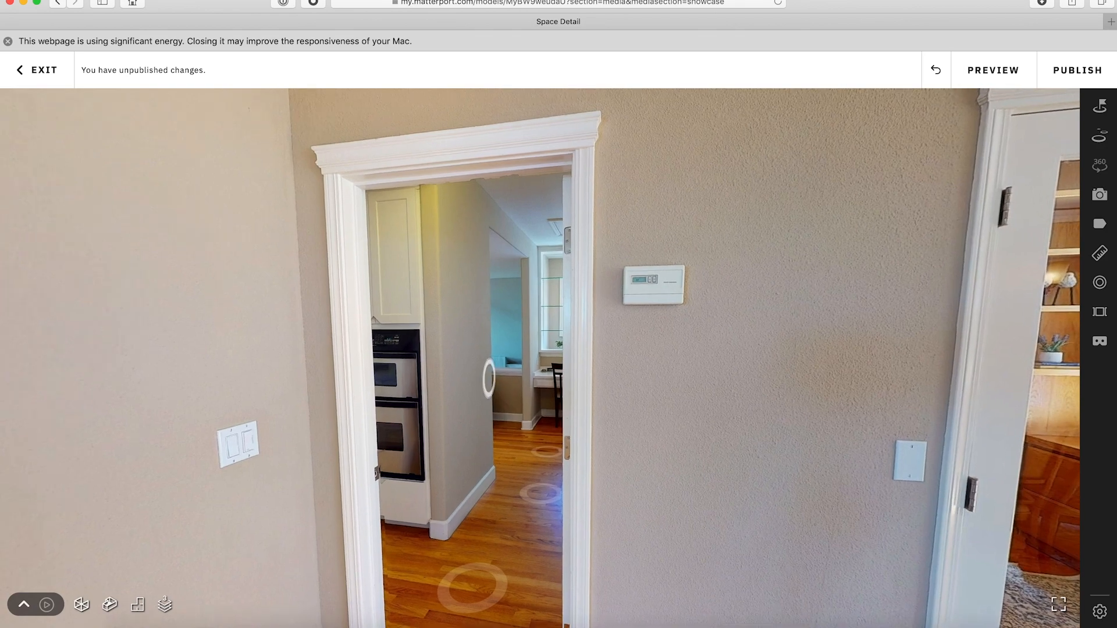
left_click(489, 378)
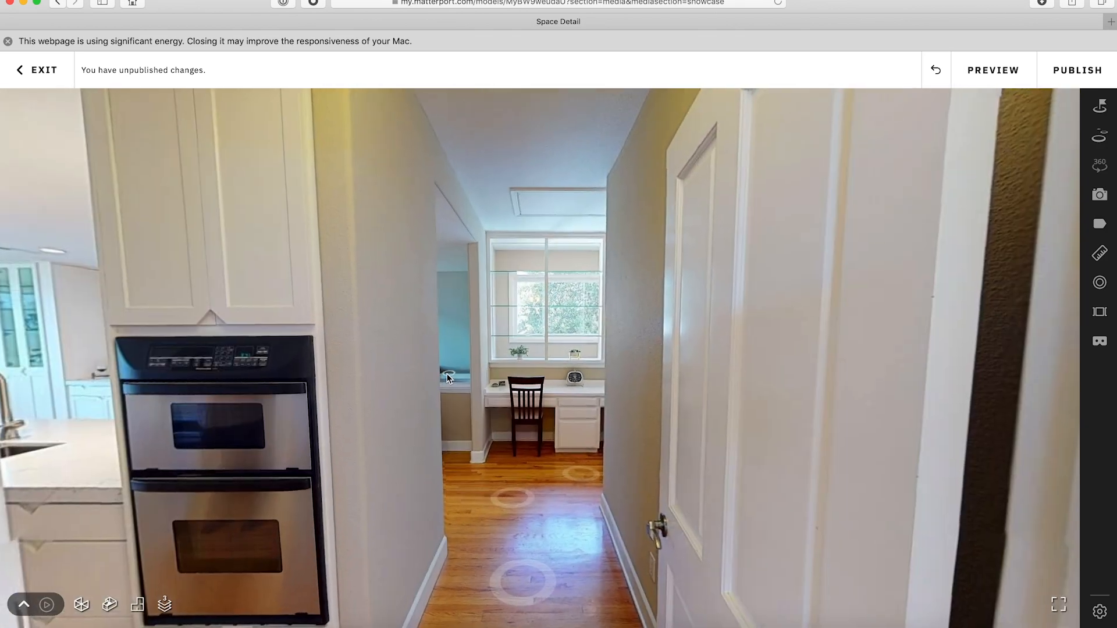
left_click(447, 378)
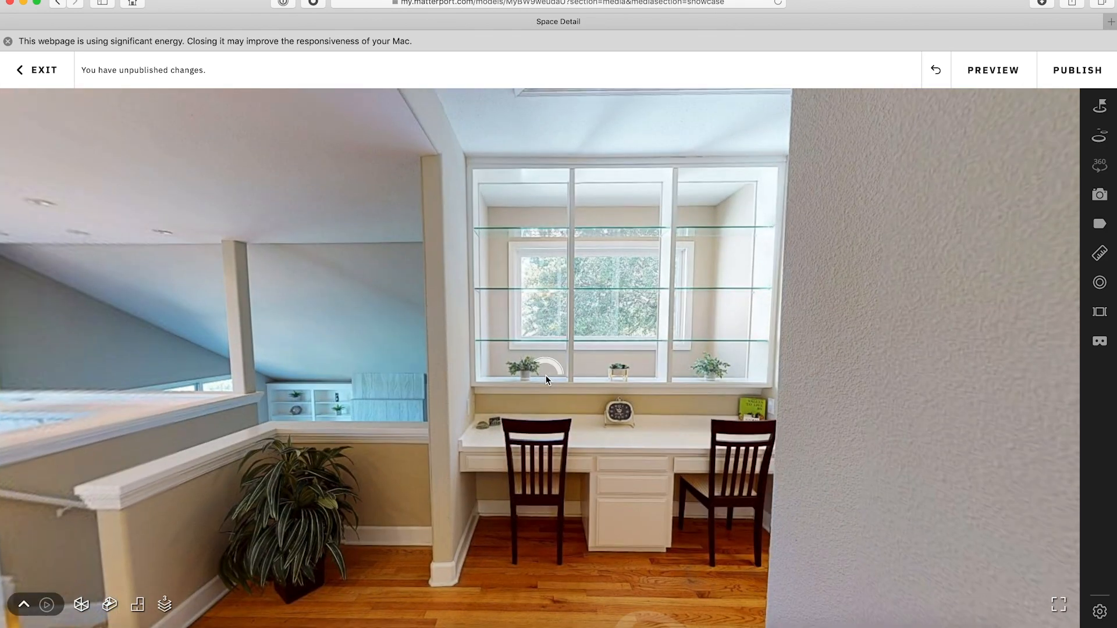
left_click(547, 379)
left_click_drag(528, 399, 760, 362)
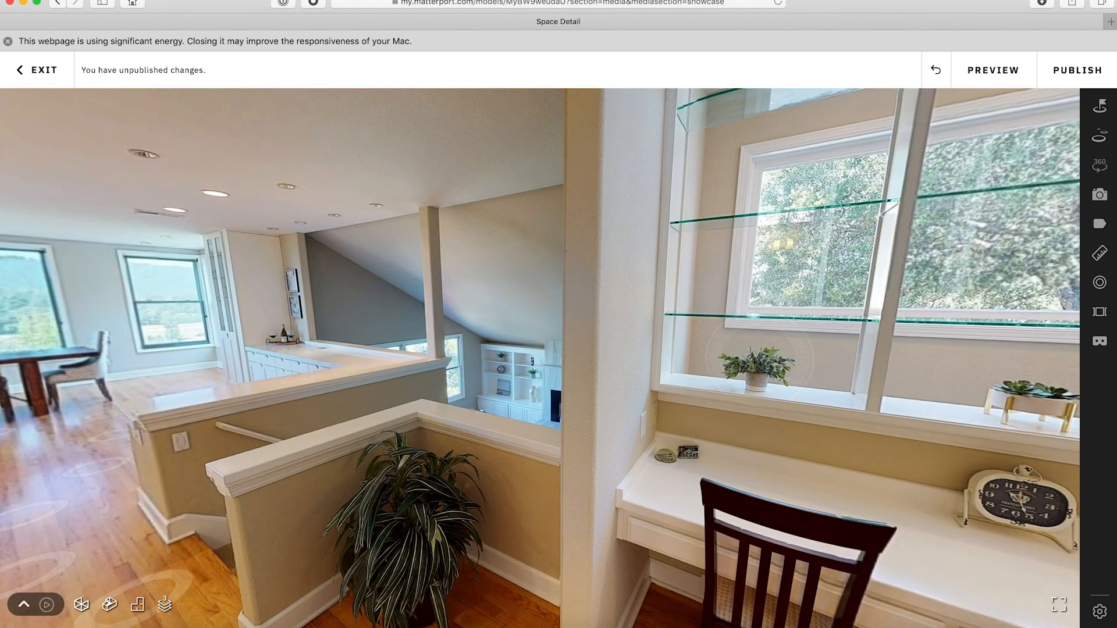
View the house as a dollhouse and as a floor plan, closing in on the kitchen and dining area.
key("2")
left_click_drag(550, 405, 509, 428)
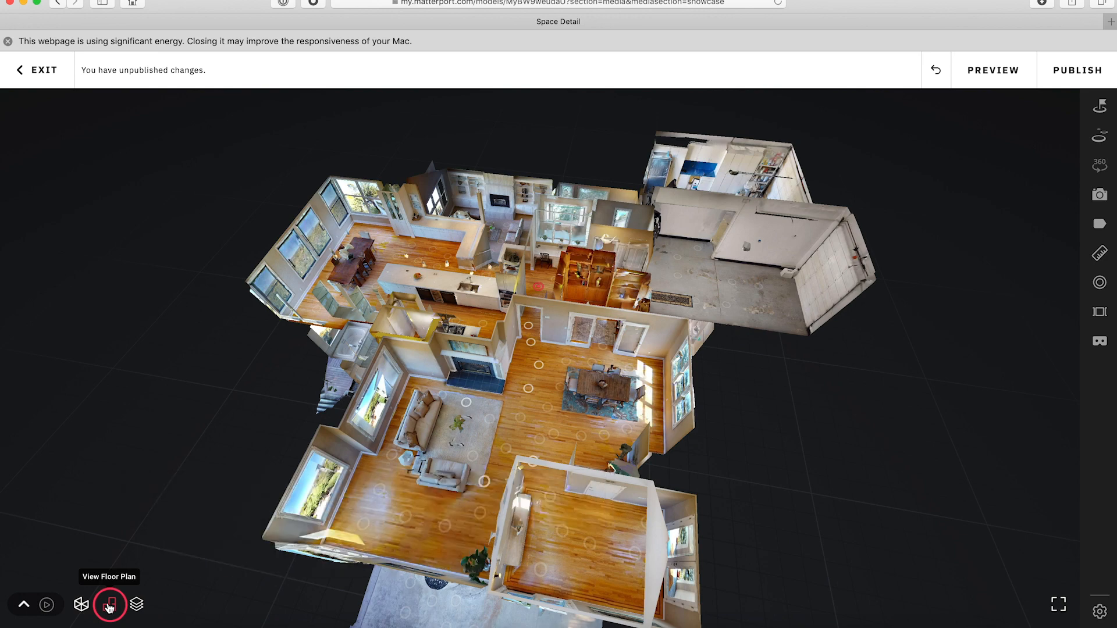
left_click(109, 606)
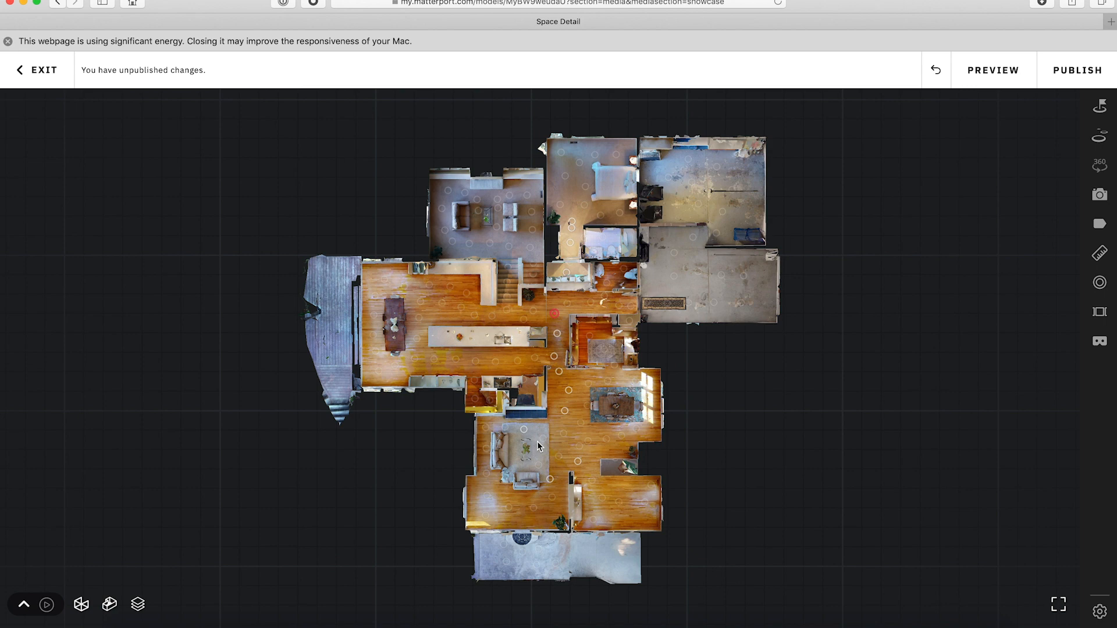
scroll(537, 446, "up", 5)
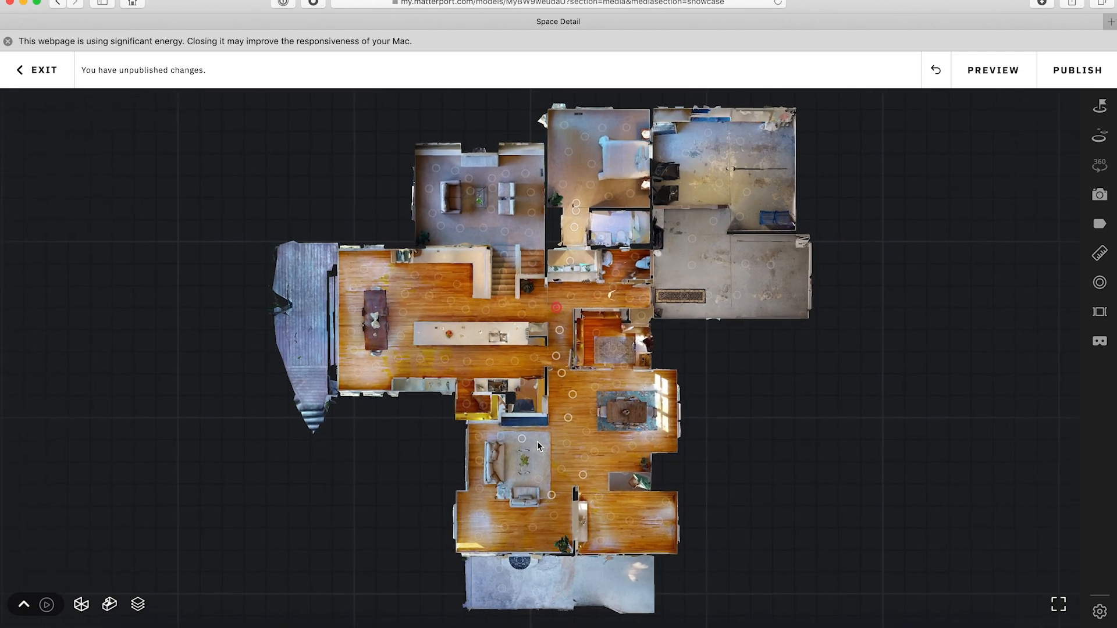
scroll(537, 445, "up", 5)
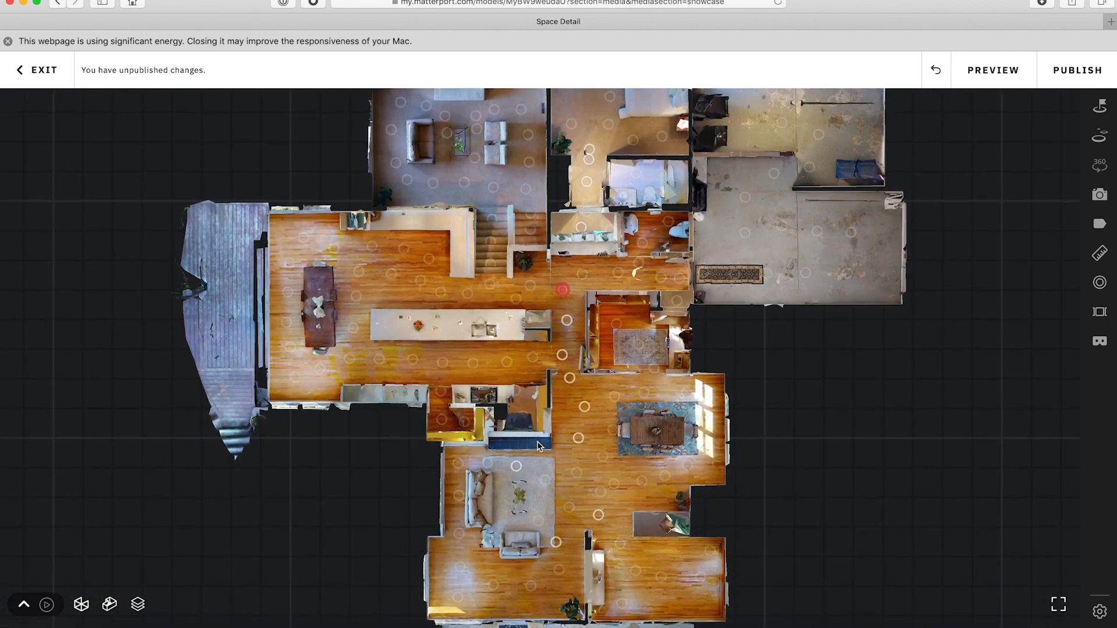
scroll(538, 446, "up", 5)
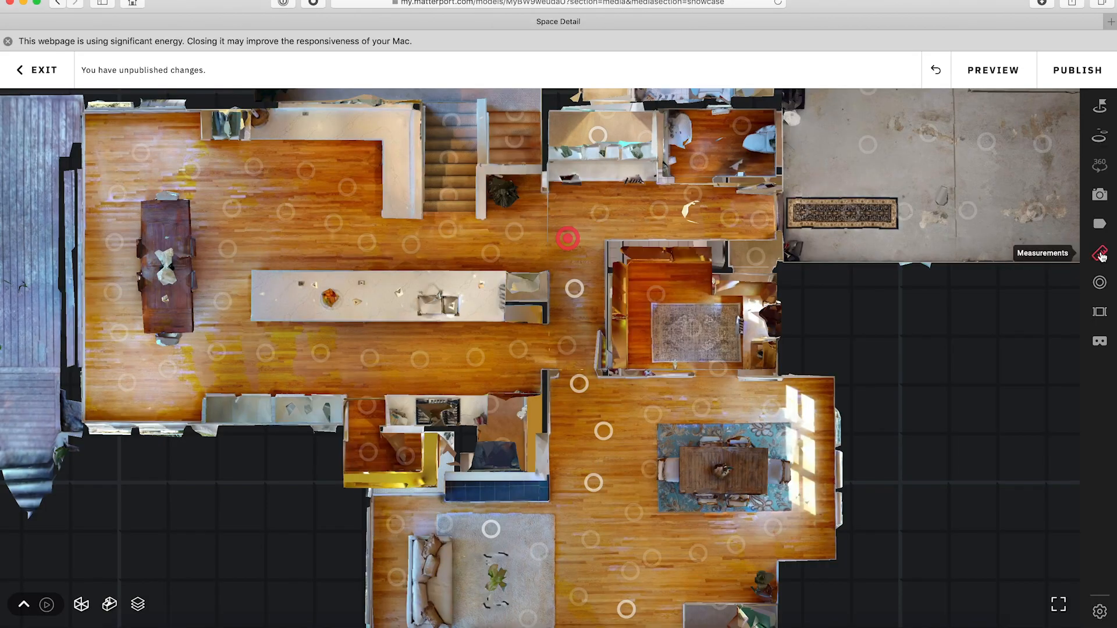
Open the Measurements tool with its list of measurements and show only Floor 3.
left_click(1100, 254)
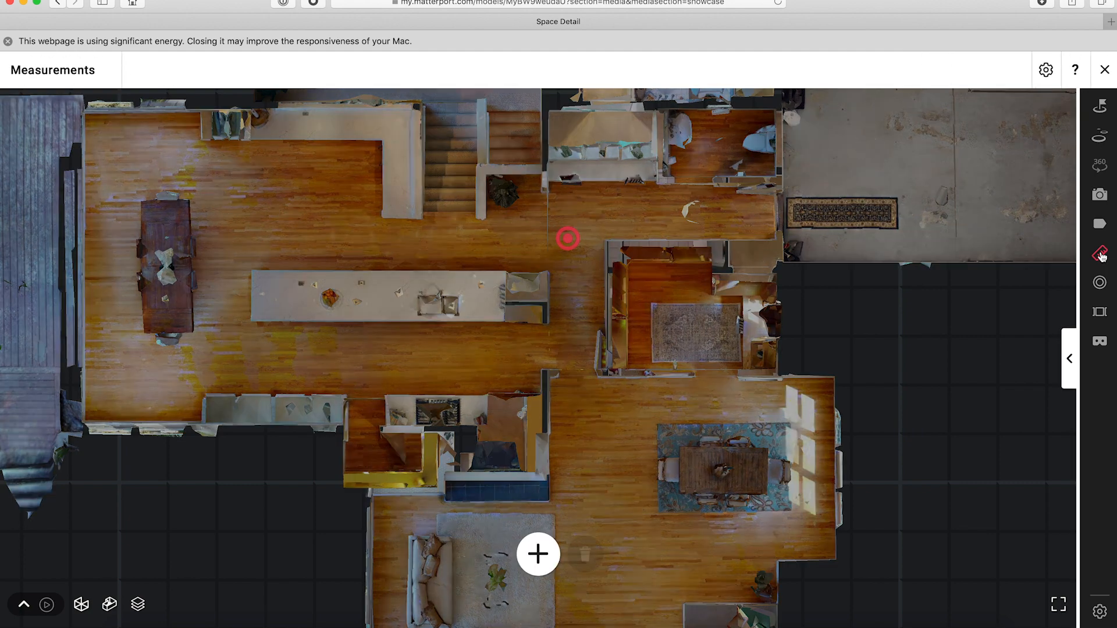
left_click(1070, 359)
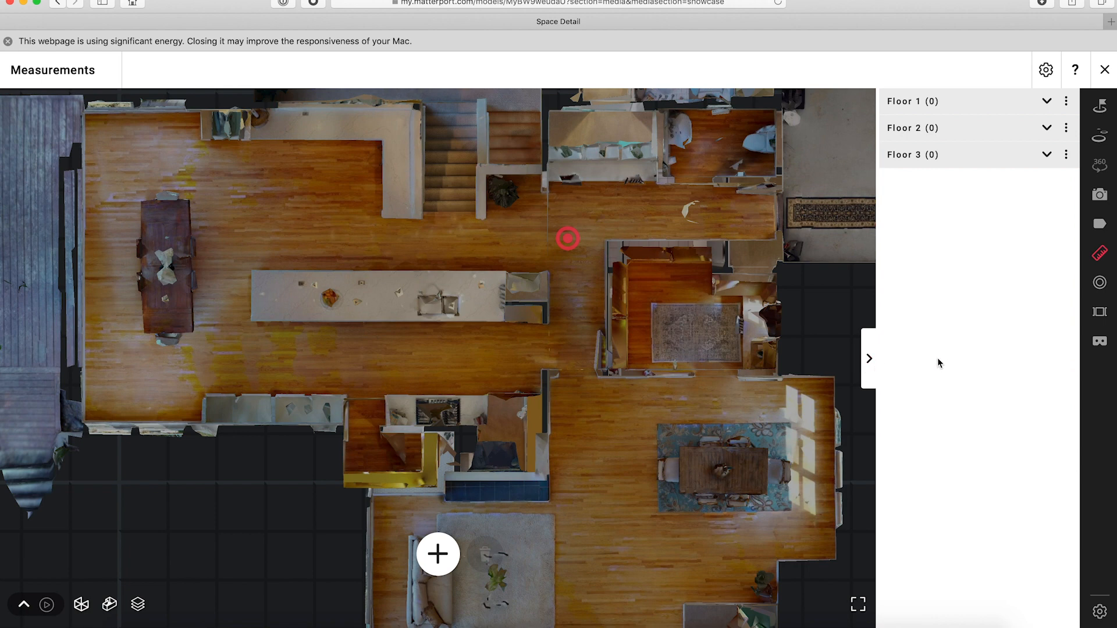
left_click(138, 606)
left_click(157, 533)
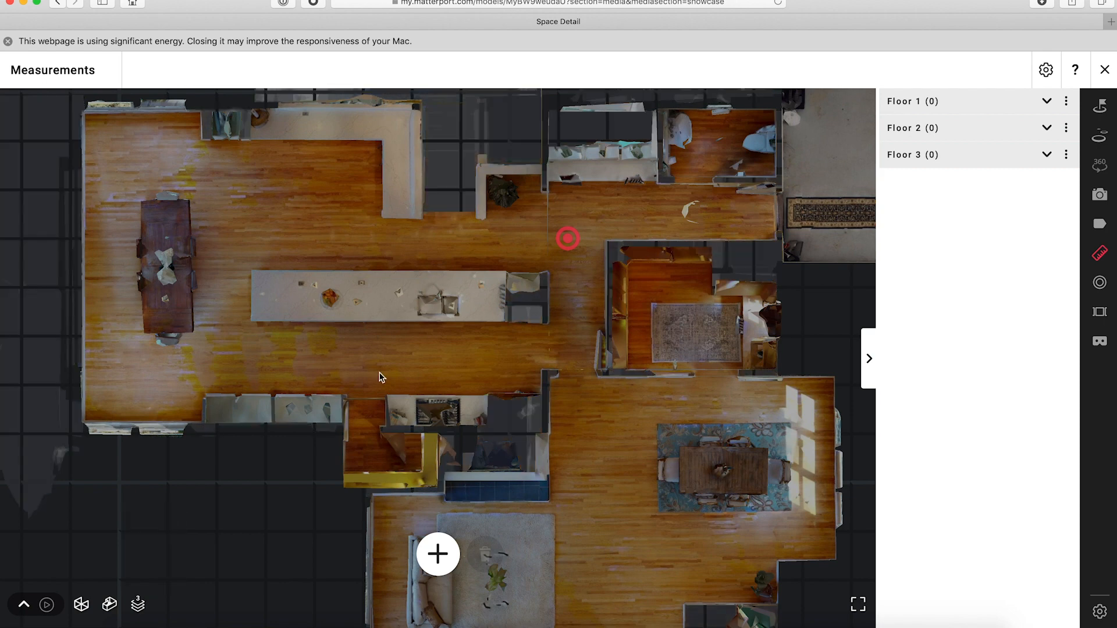
Measure the kitchen island's length and width with a connected two-segment line and save it.
left_click(439, 554)
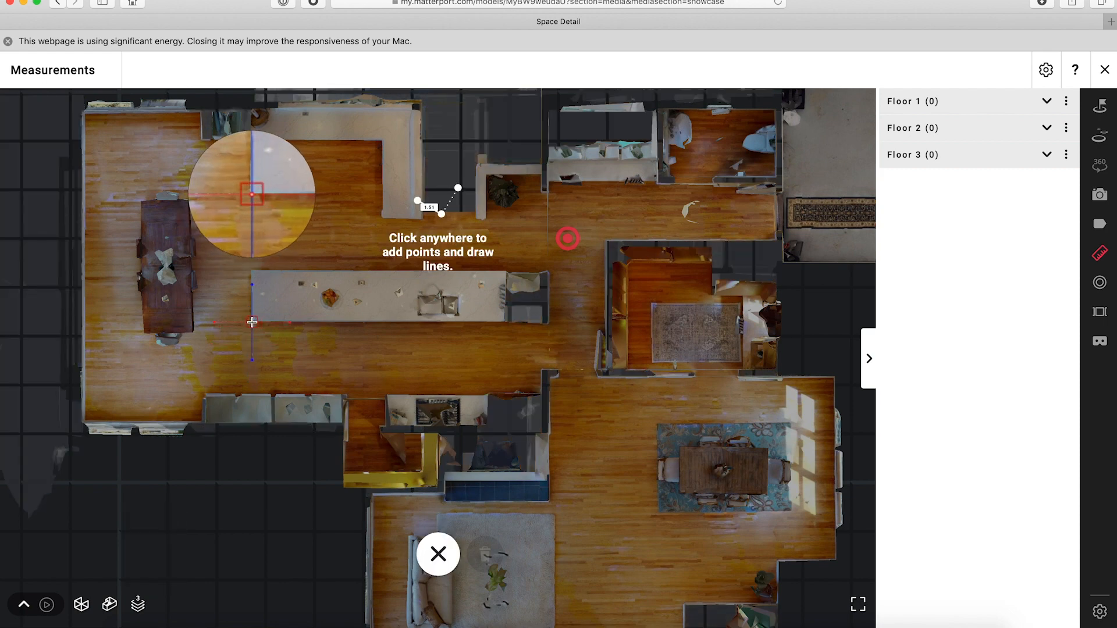
left_click(278, 324)
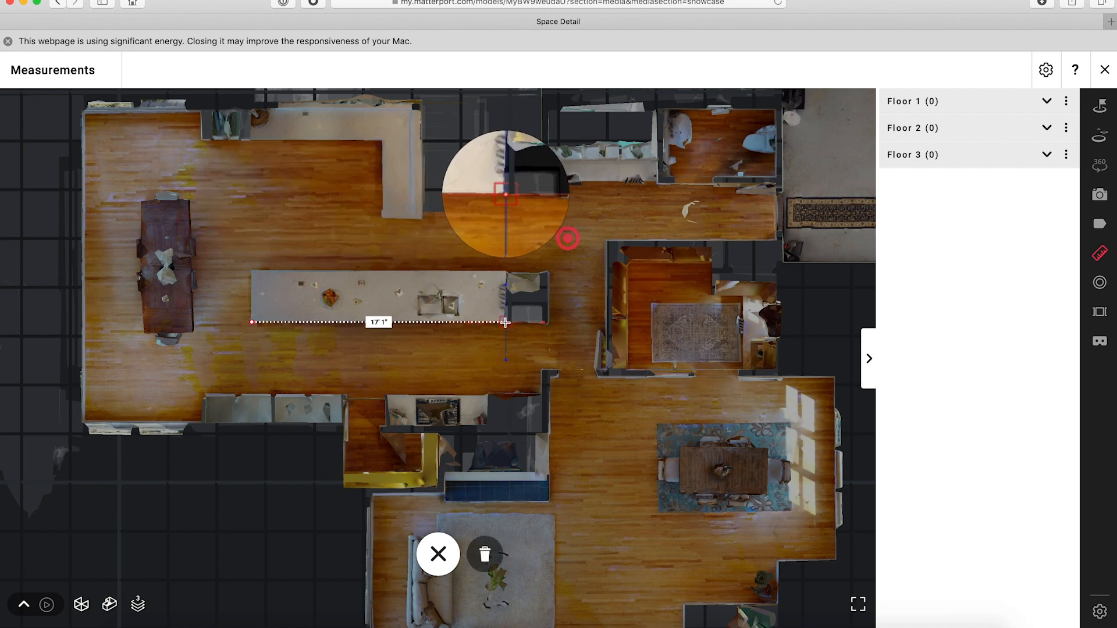
left_click(504, 323)
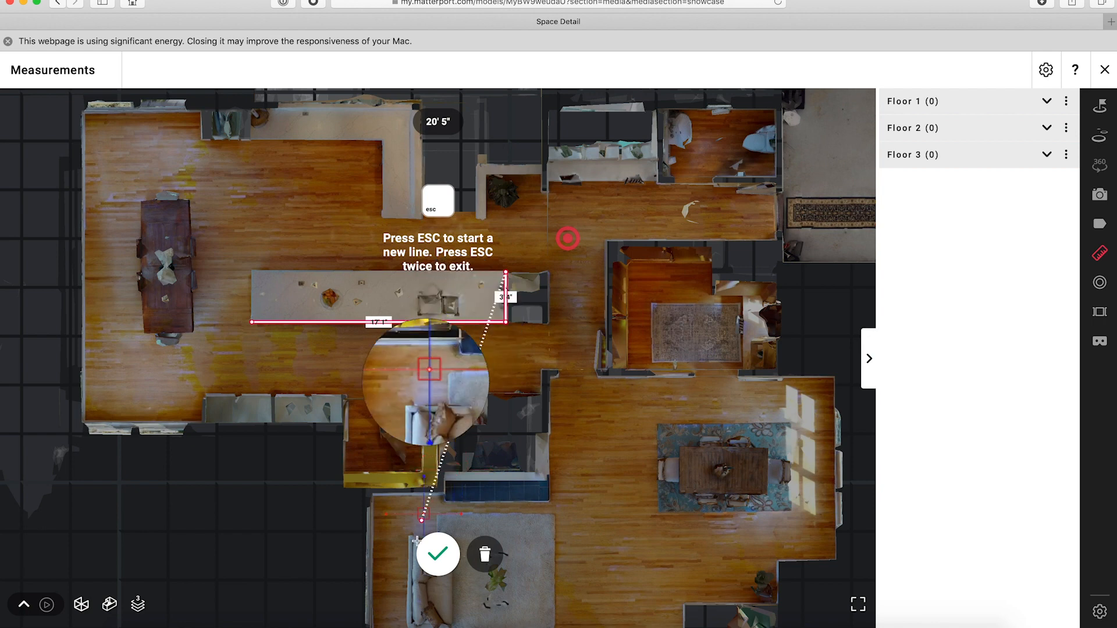
left_click(439, 560)
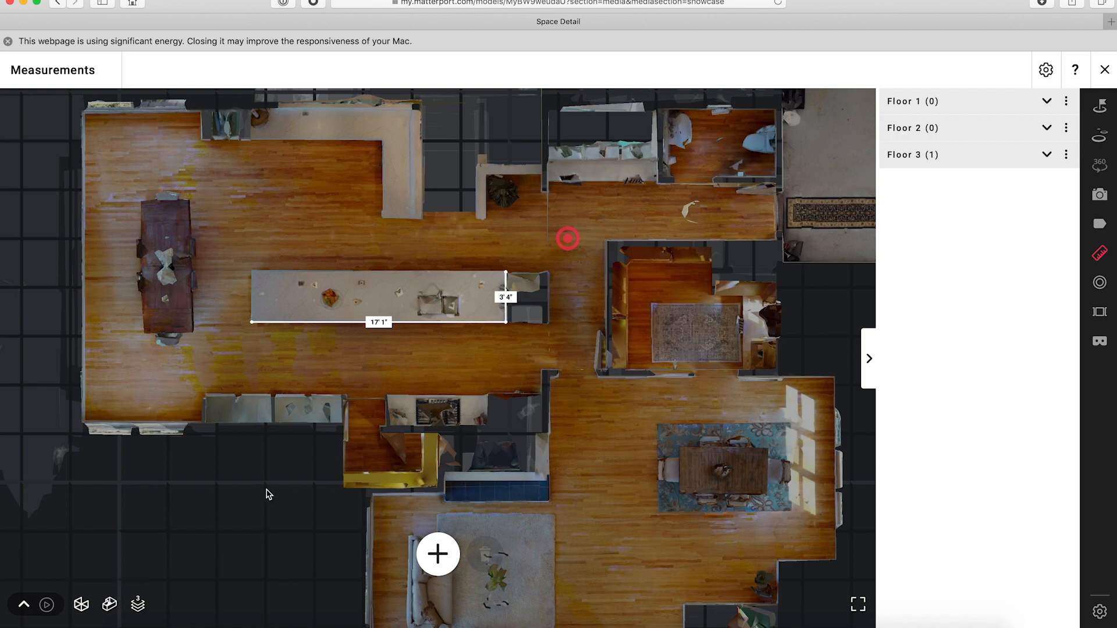
In the dollhouse view, measure across the entry room to the wall above the console table and save the line.
left_click(109, 604)
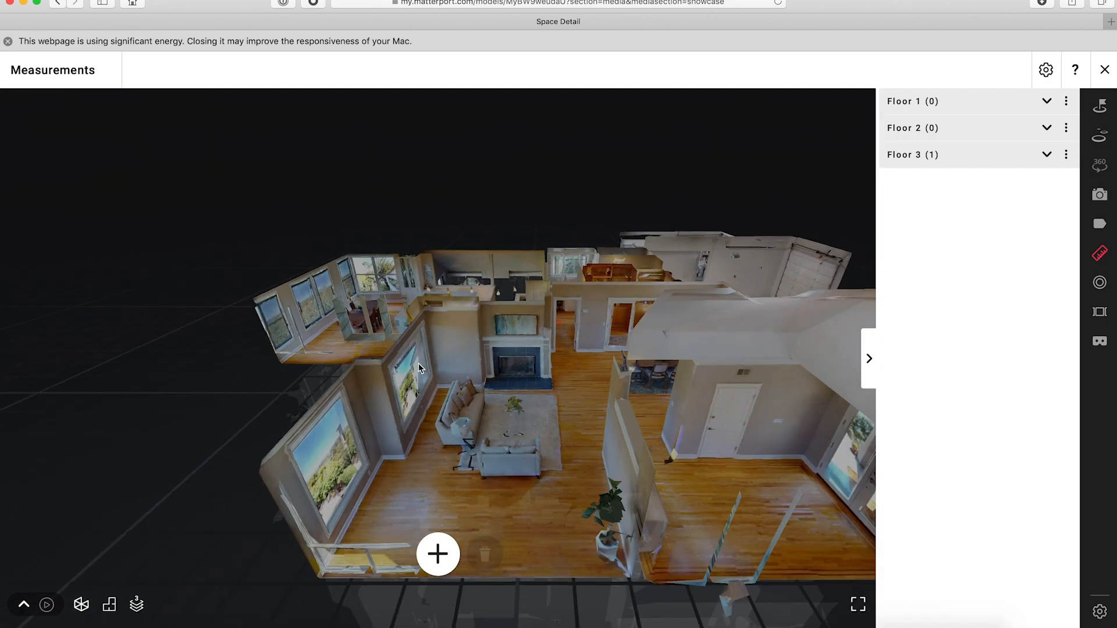
left_click_drag(417, 363, 608, 416)
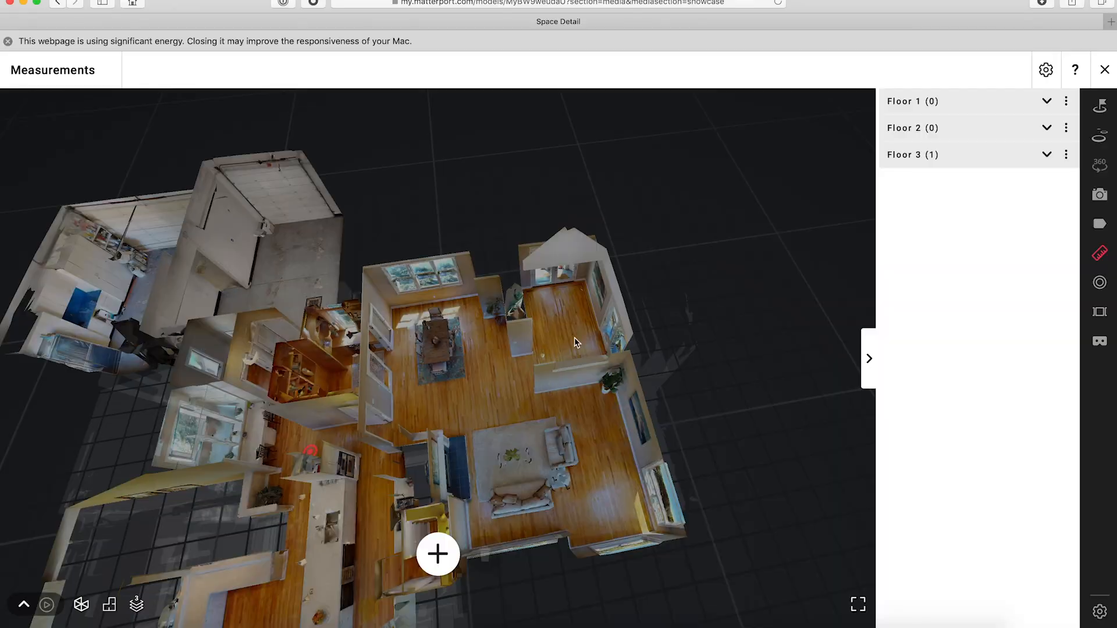
scroll(575, 334, "up", 5)
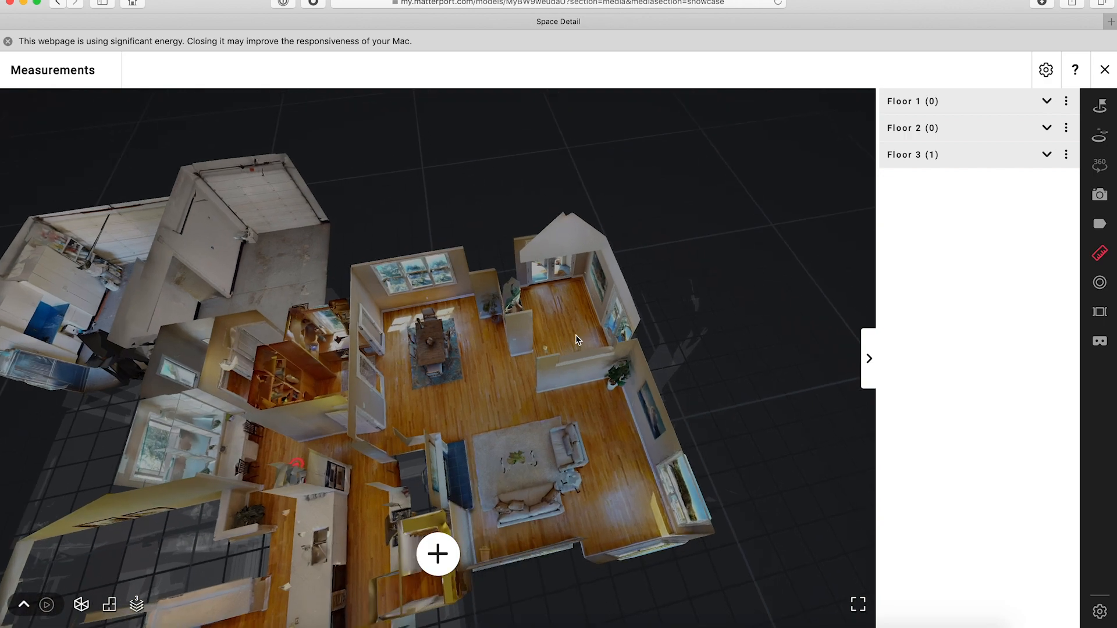
scroll(574, 334, "up", 2)
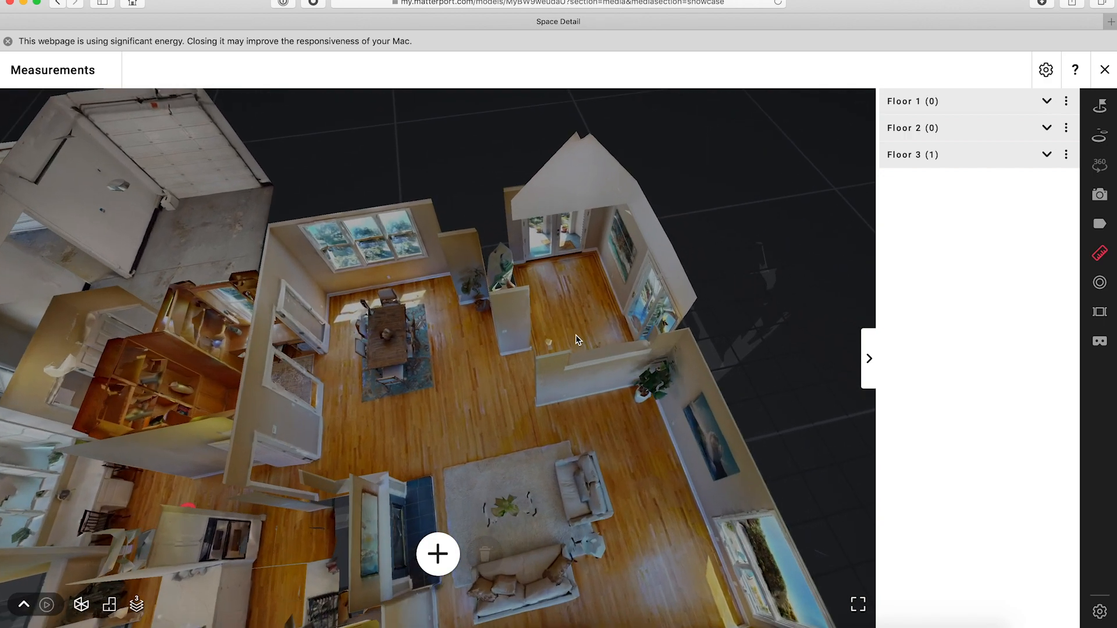
left_click_drag(574, 334, 469, 496)
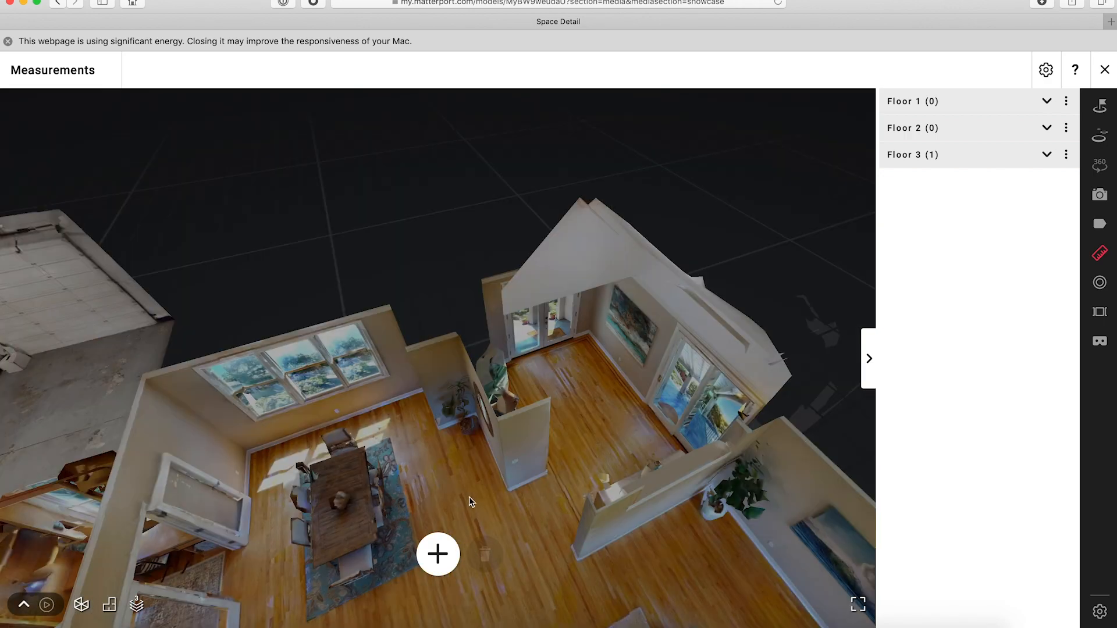
left_click(438, 554)
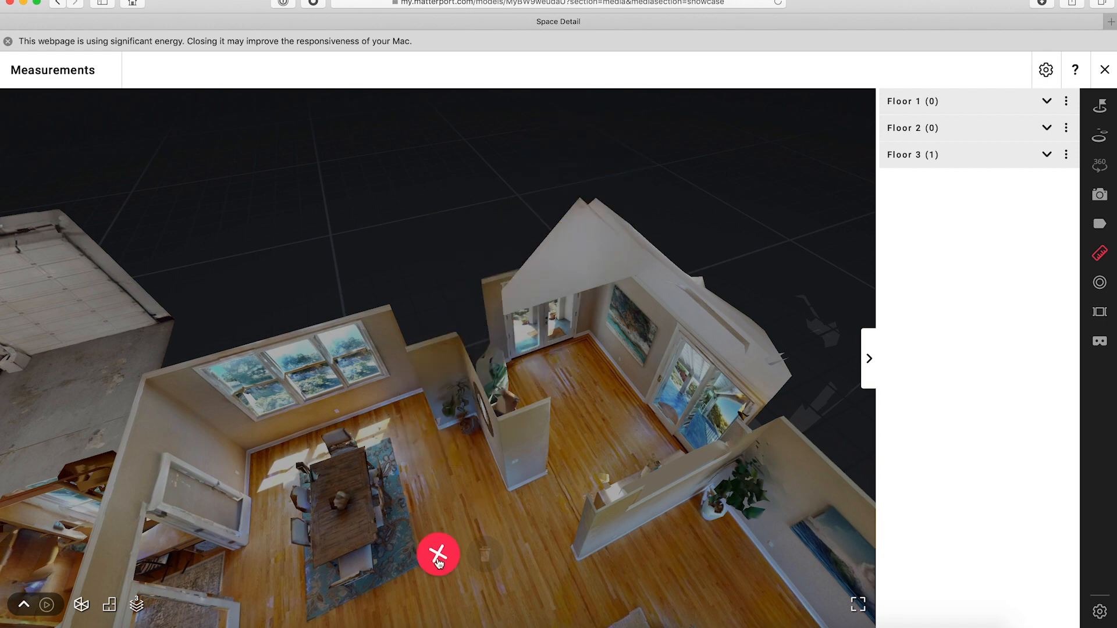
left_click_drag(438, 511, 737, 523)
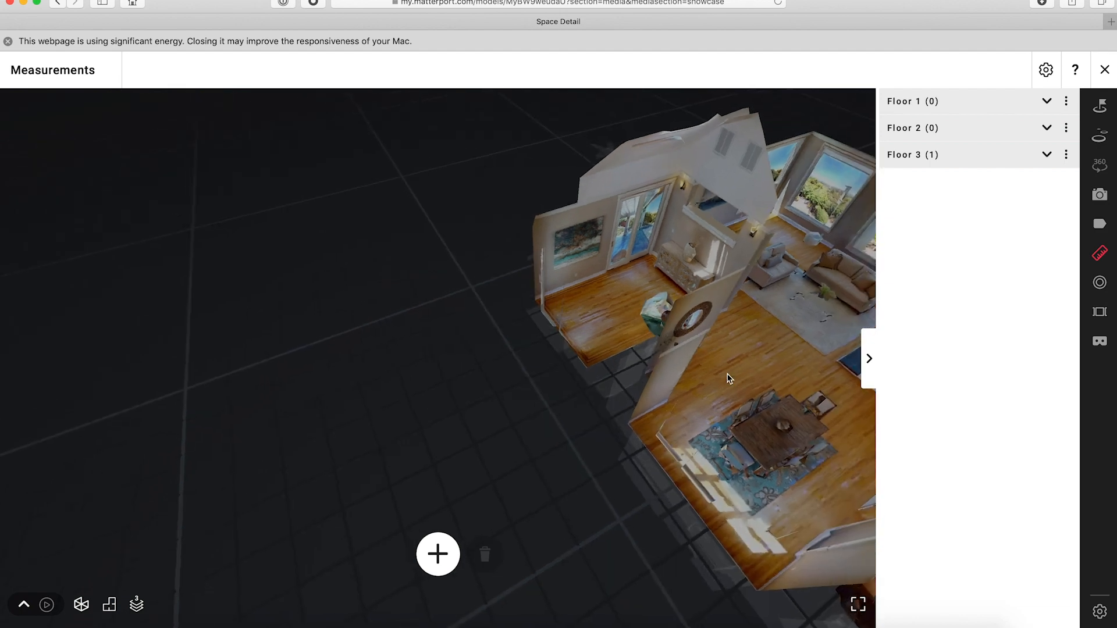
left_click_drag(693, 428, 756, 475)
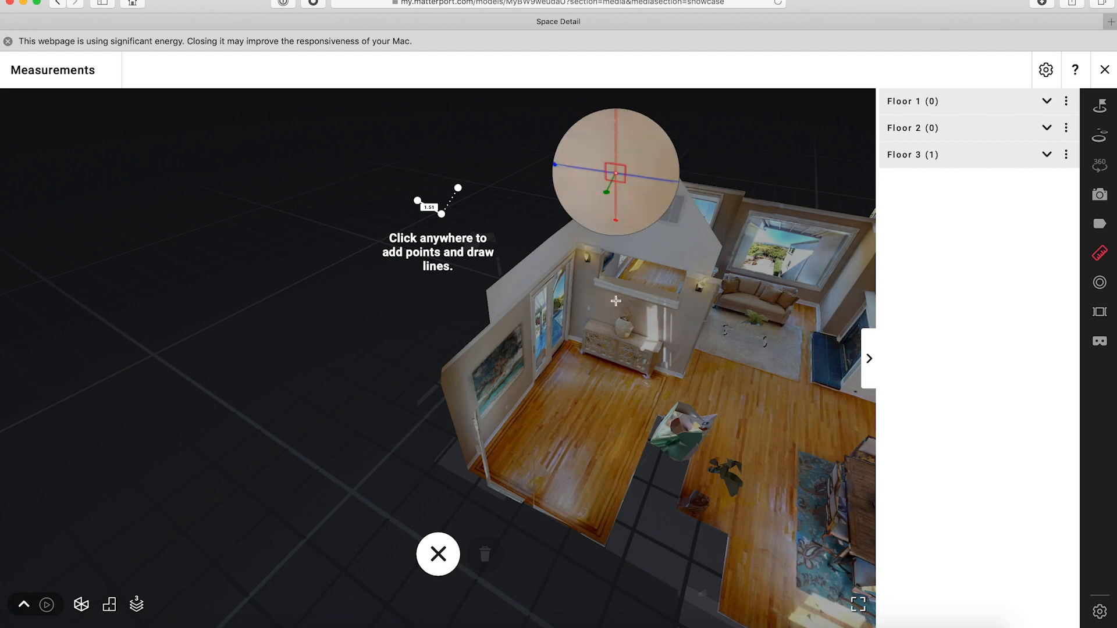
left_click(615, 301)
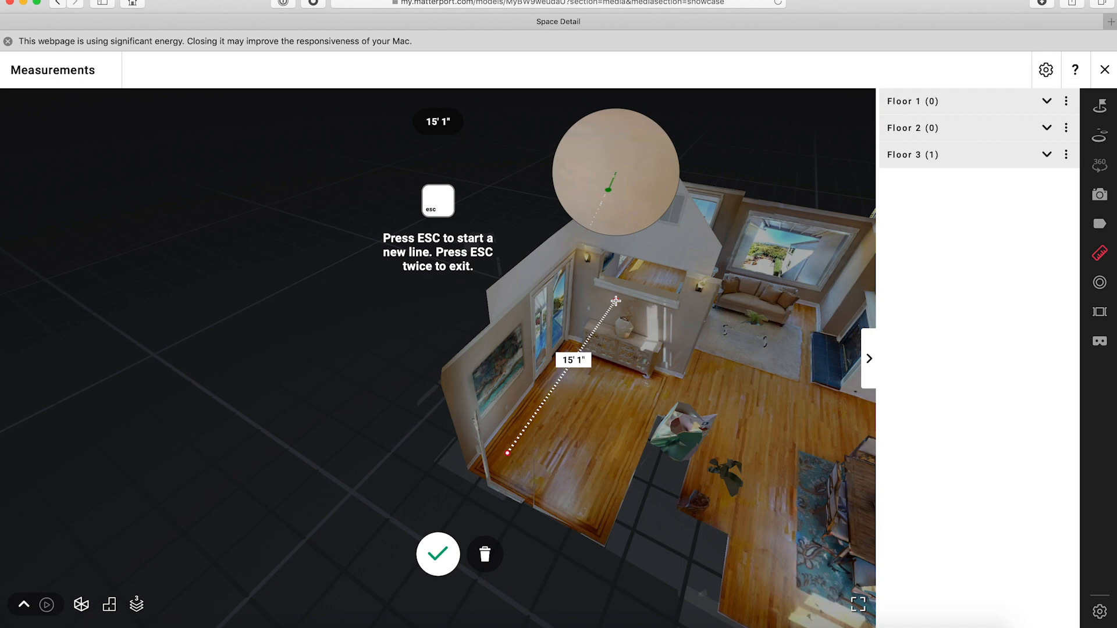
left_click(437, 555)
Review the saved measurement lines in the dollhouse and floor plan views.
left_click_drag(627, 444, 551, 457)
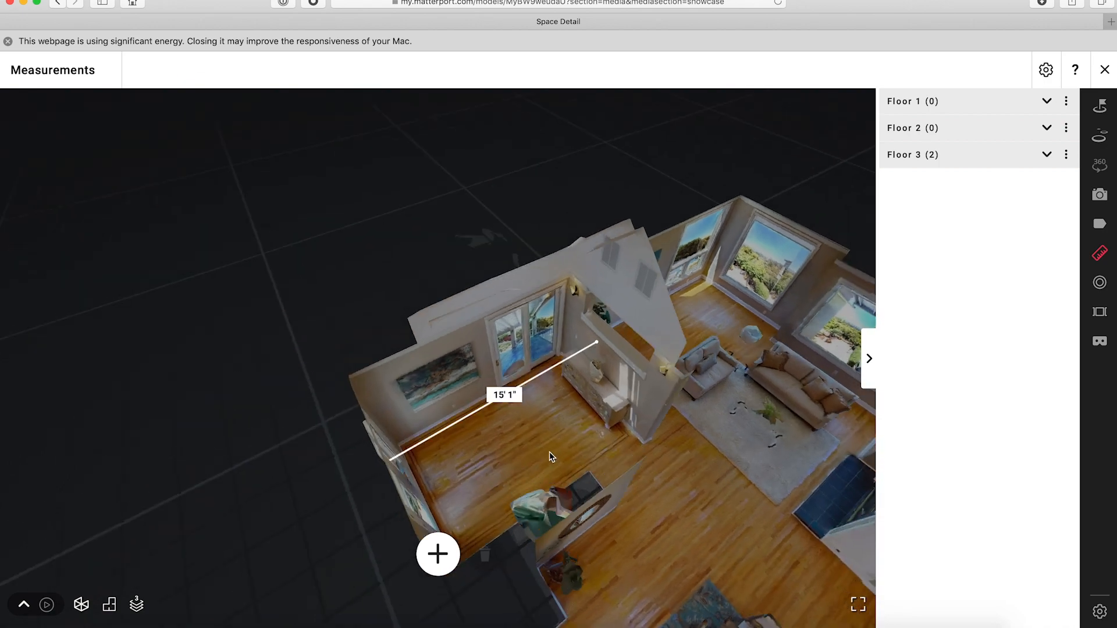
key("3")
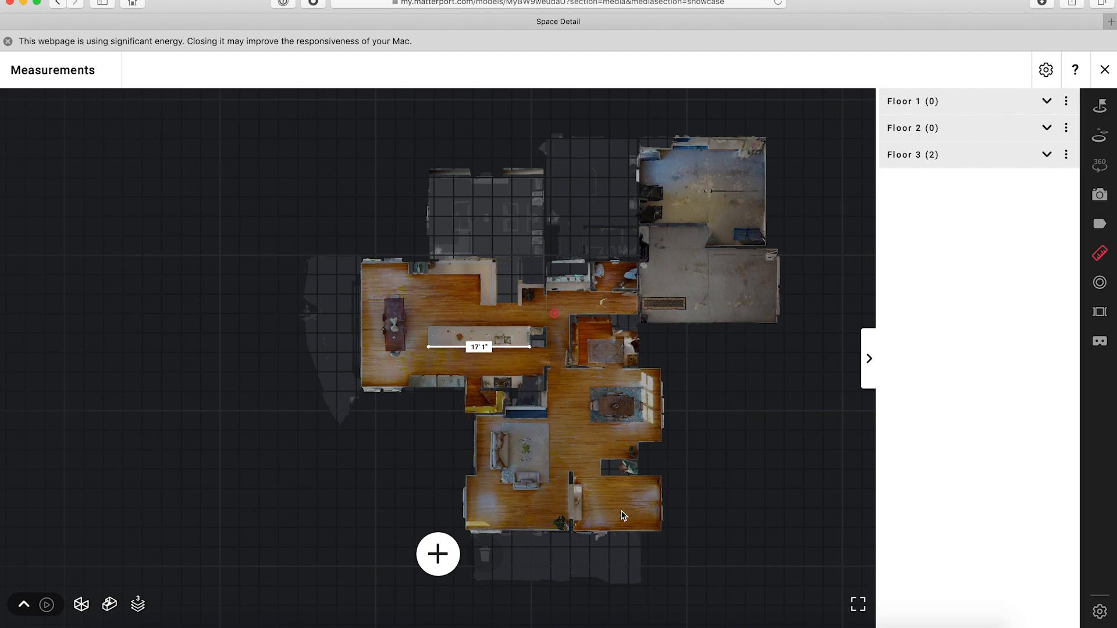
scroll(620, 498, "up", 3)
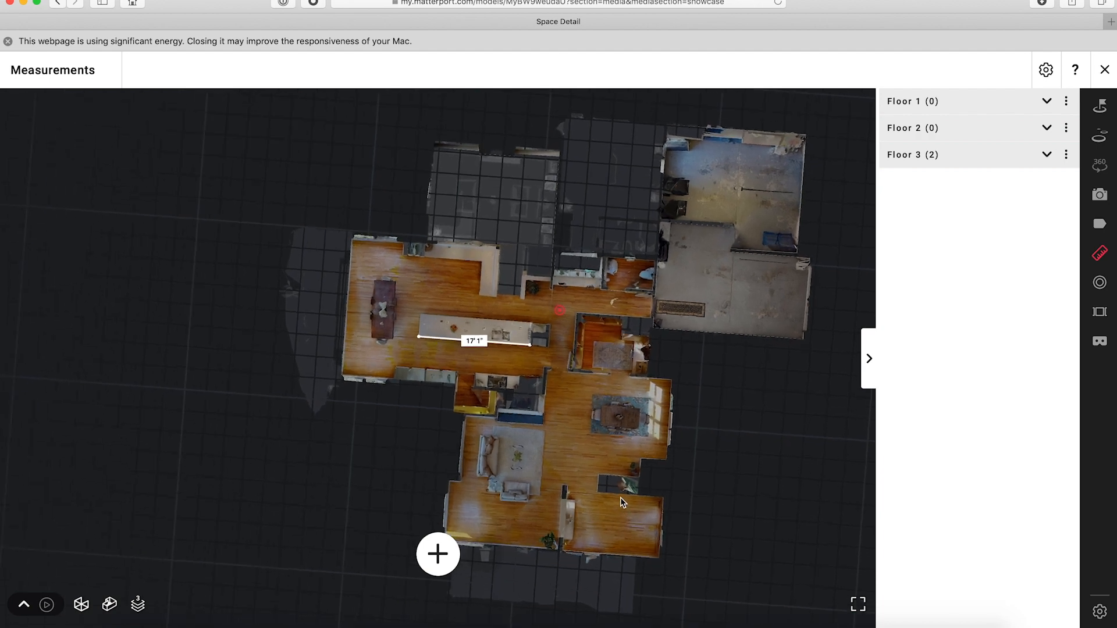
left_click_drag(622, 501, 605, 406)
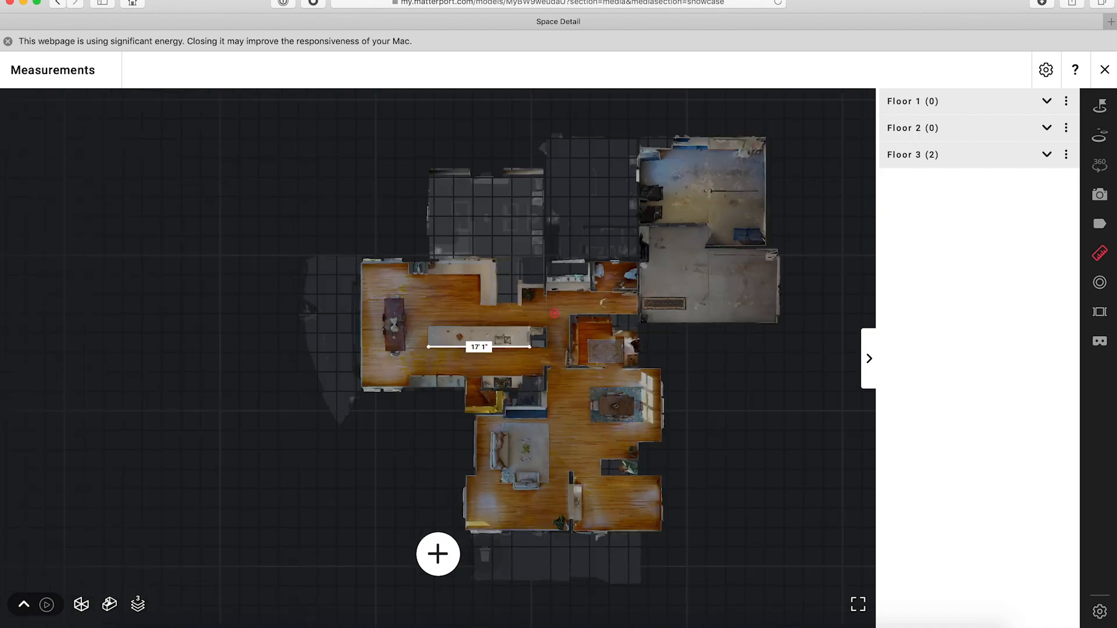
Reopen the Measurements tool in the entry room's inside view and look at the saved line across the room.
left_click_drag(771, 502, 617, 488)
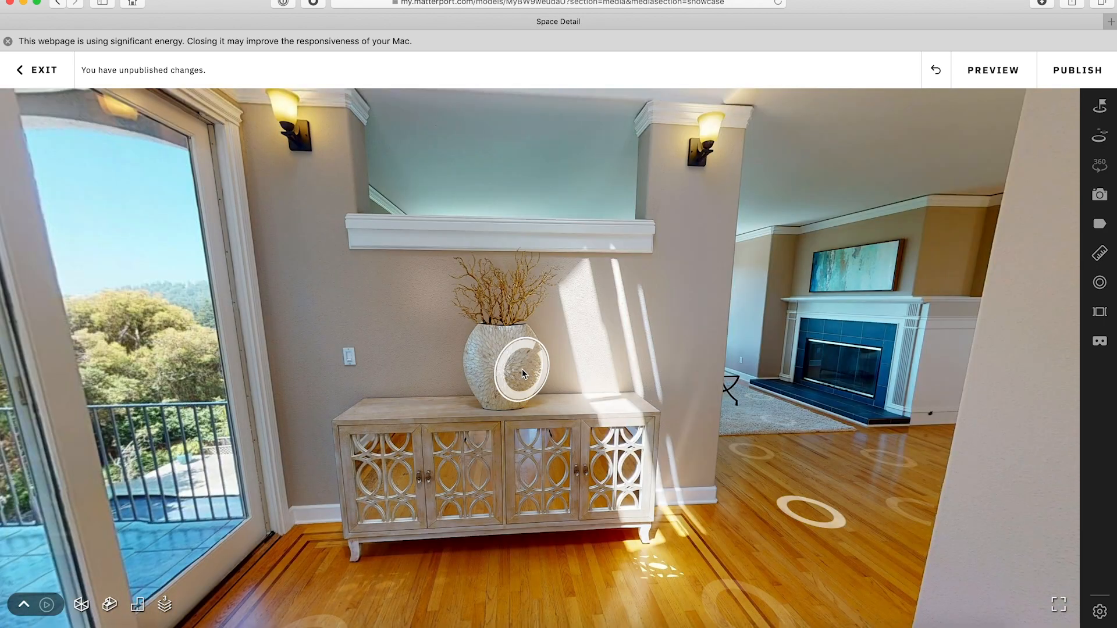
left_click_drag(522, 368, 742, 344)
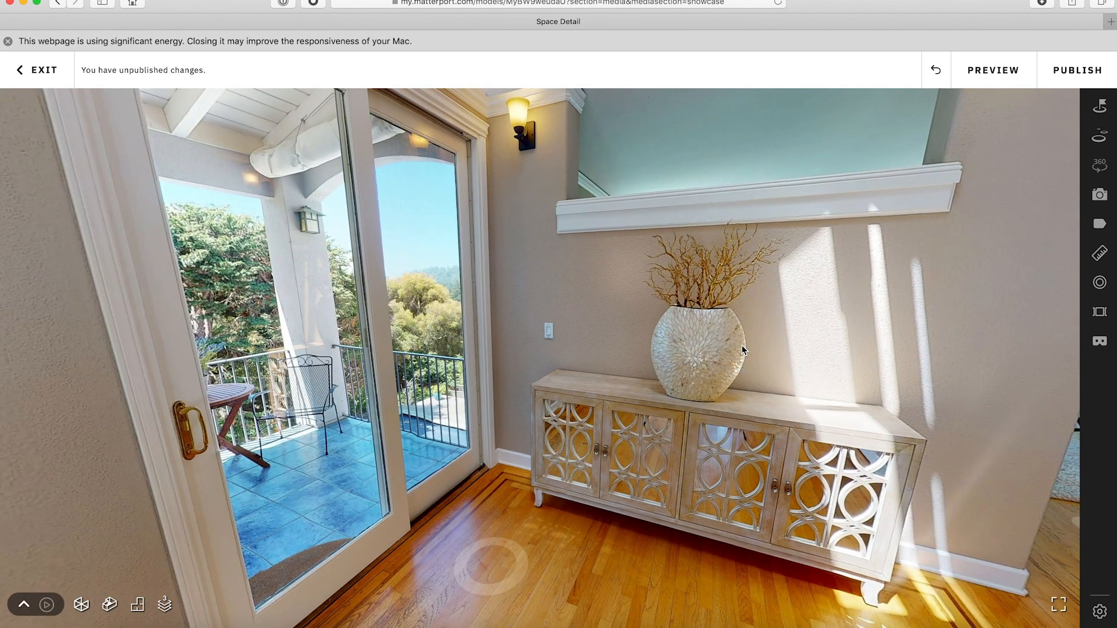
left_click(1099, 254)
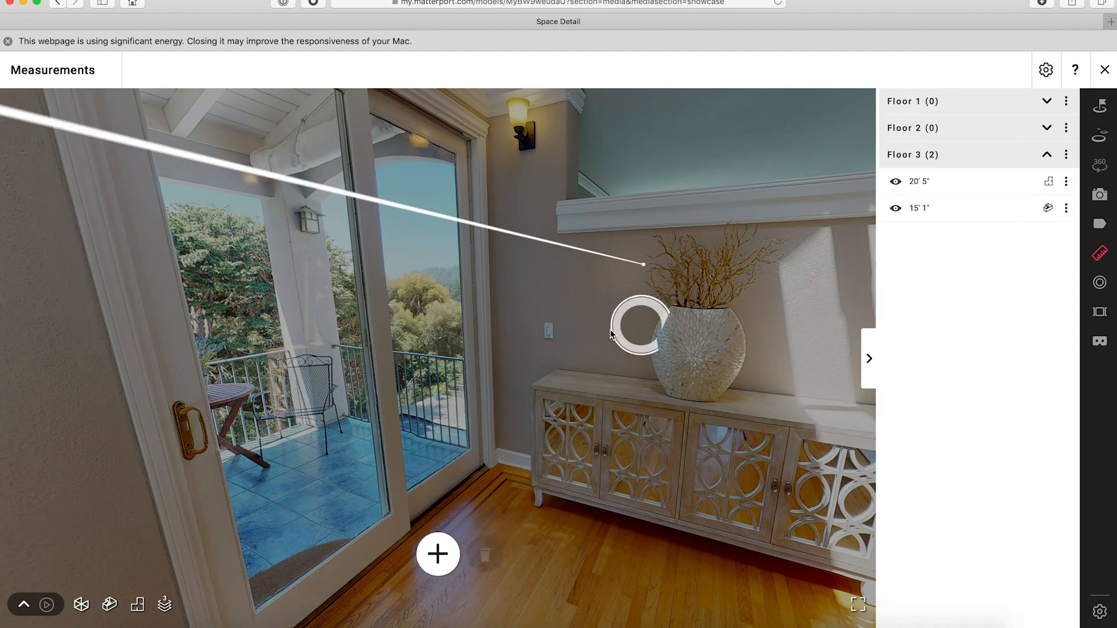
left_click_drag(611, 329, 750, 348)
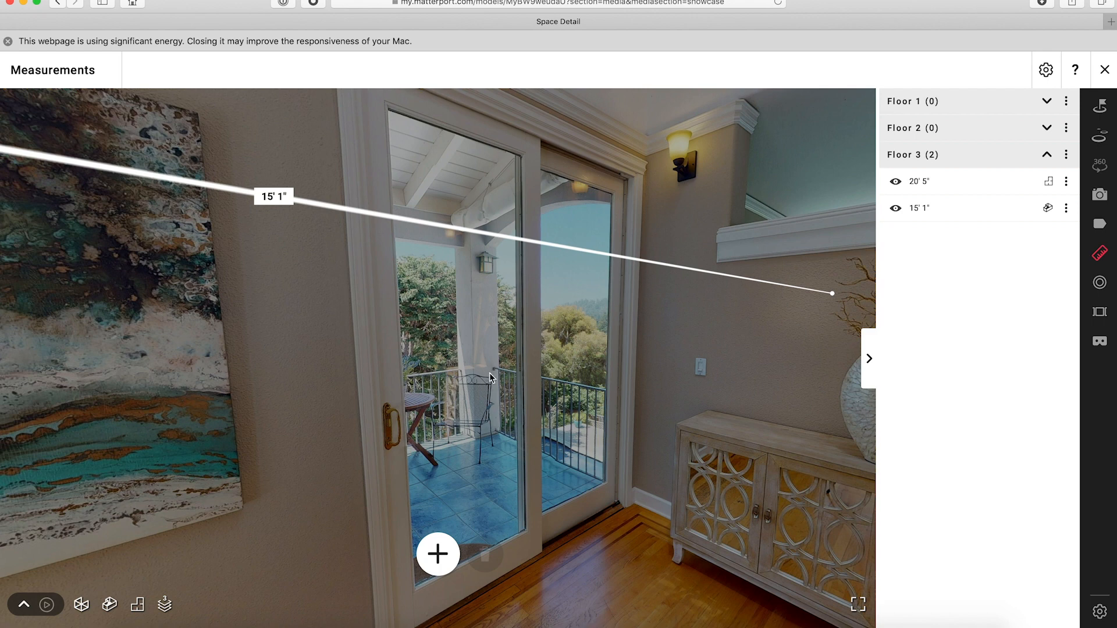
left_click(1046, 71)
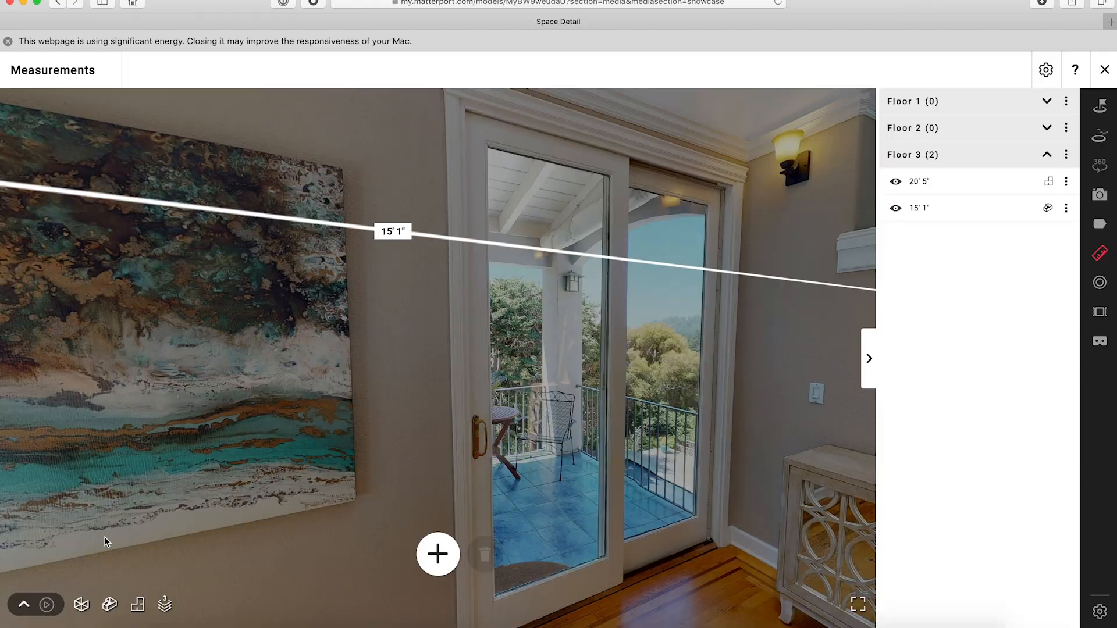
Switch the entry room to the 3D mesh view and look around from the patio doors to the console table and living room opening.
left_click(83, 609)
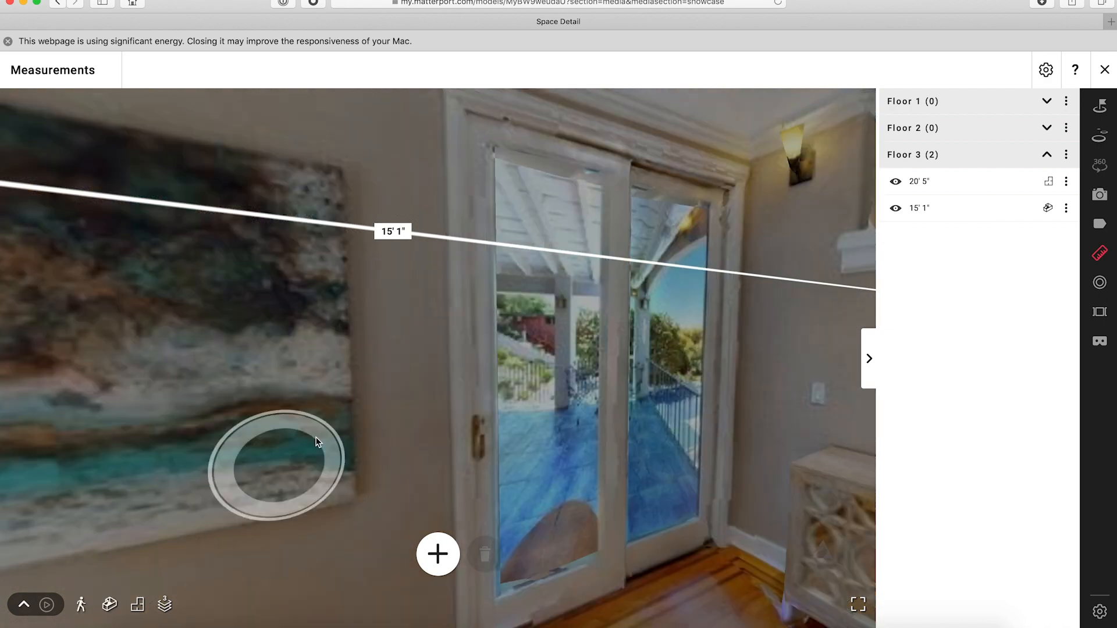
left_click_drag(402, 379, 196, 379)
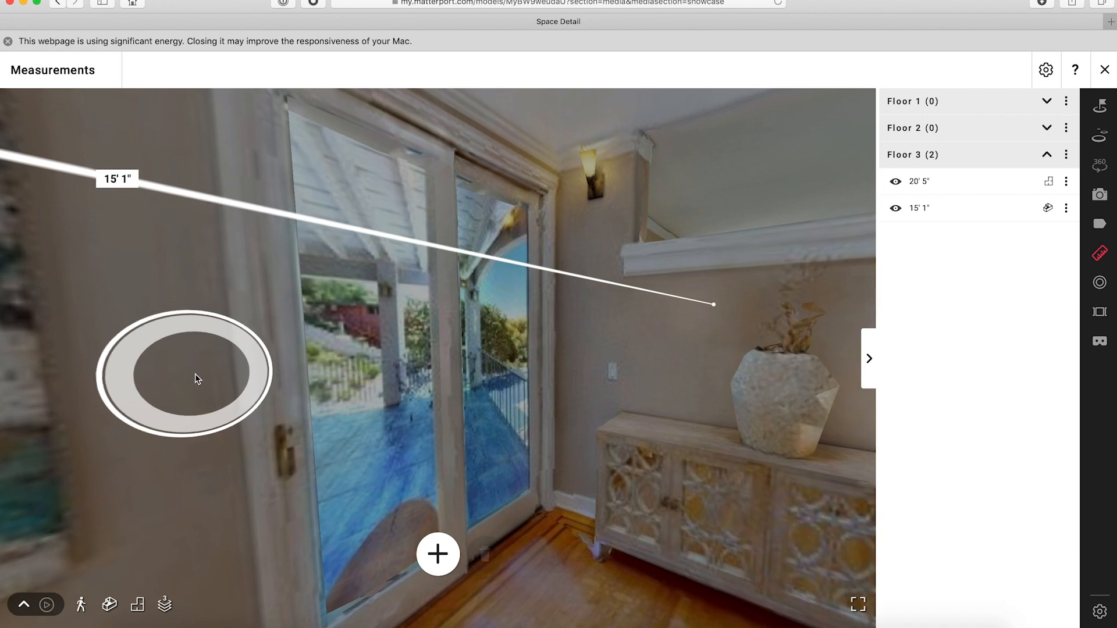
left_click_drag(573, 376, 329, 368)
left_click_drag(603, 347, 458, 328)
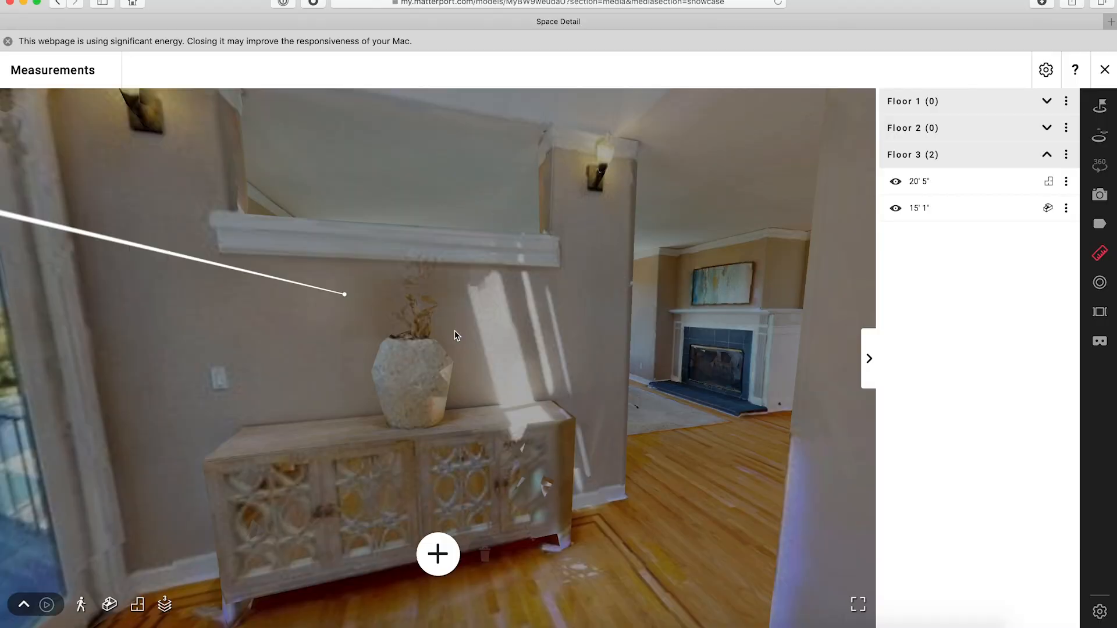
left_click_drag(518, 350, 420, 346)
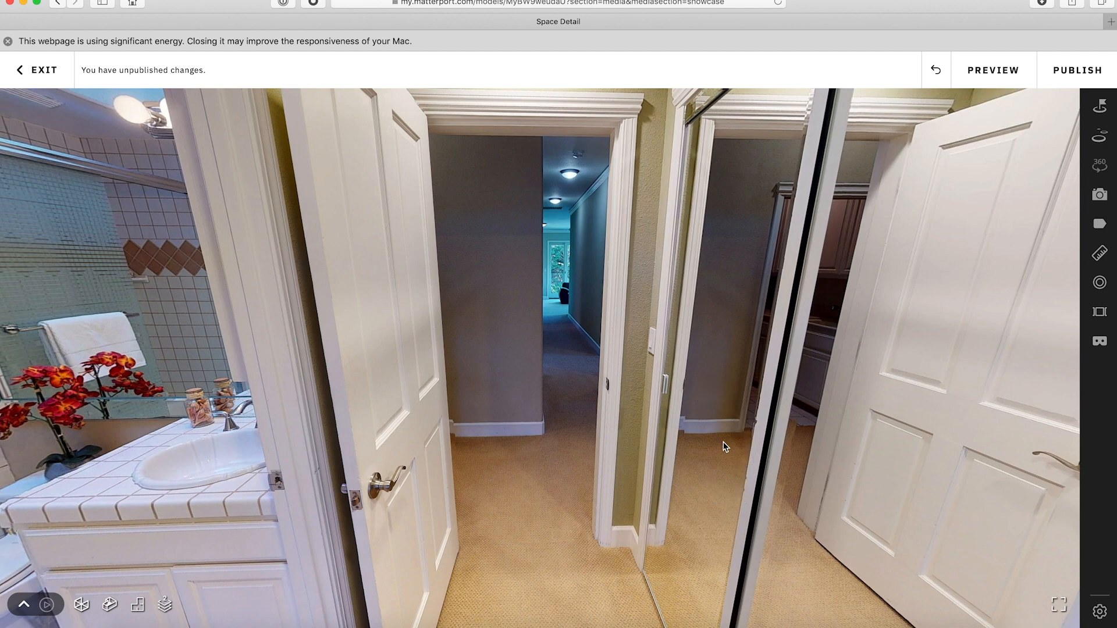
Examine the doorway, mirrored closet and bathroom beside the bedroom in the 3D mesh view.
left_click(379, 465)
left_click(82, 604)
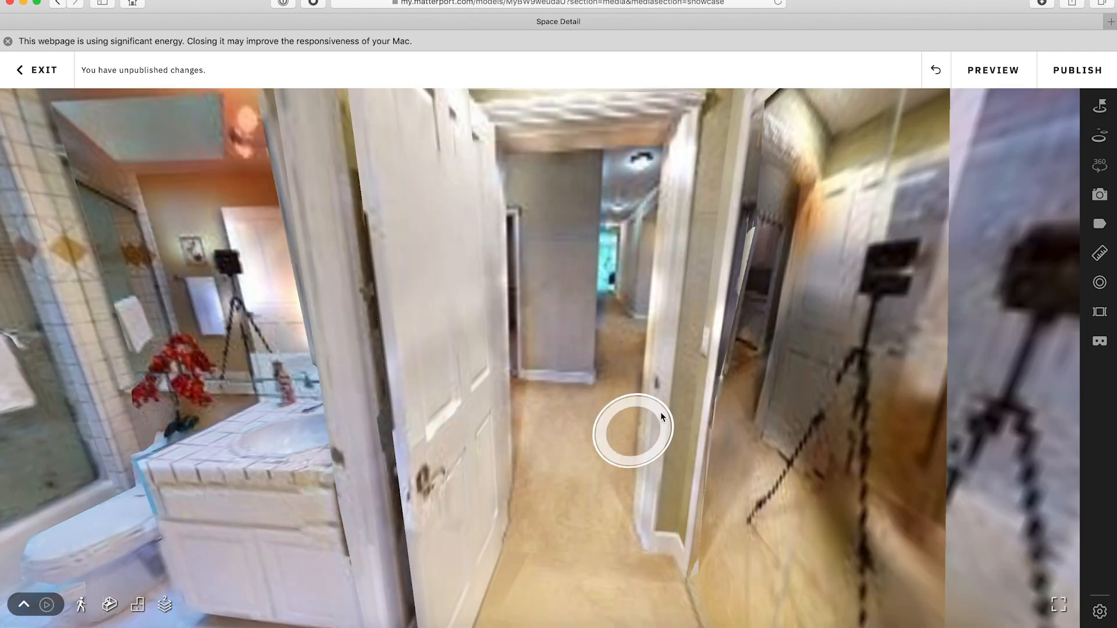
left_click_drag(670, 367, 511, 361)
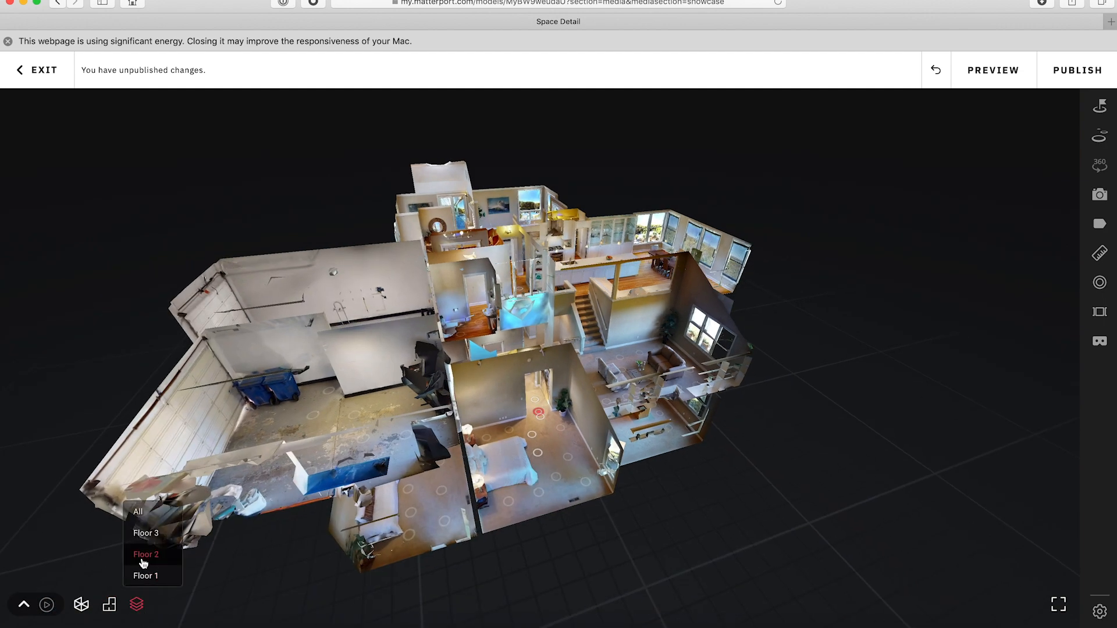
Isolate Floor 1 and Floor 2 in turn in the dollhouse, and examine Floor 2 around the bedroom and bathroom.
left_click(148, 577)
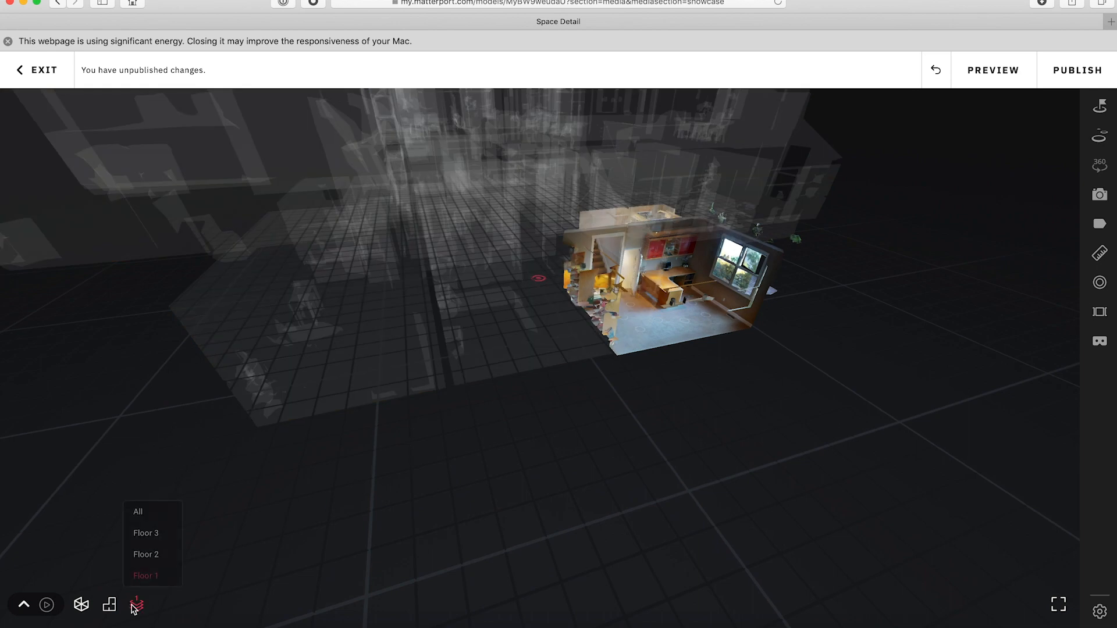
left_click(149, 555)
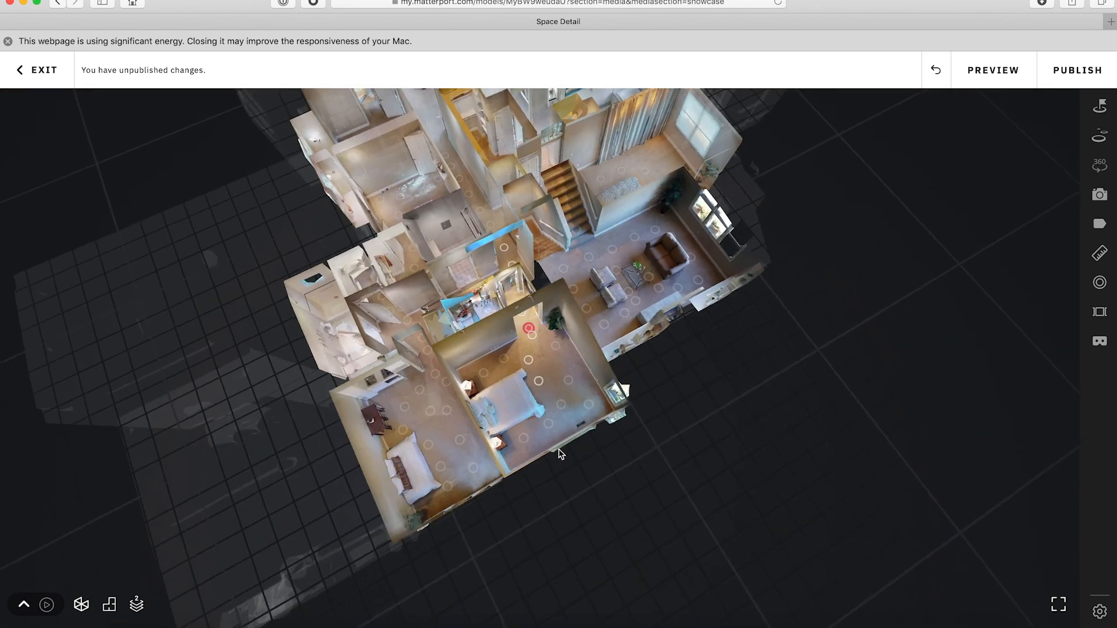
left_click(512, 339)
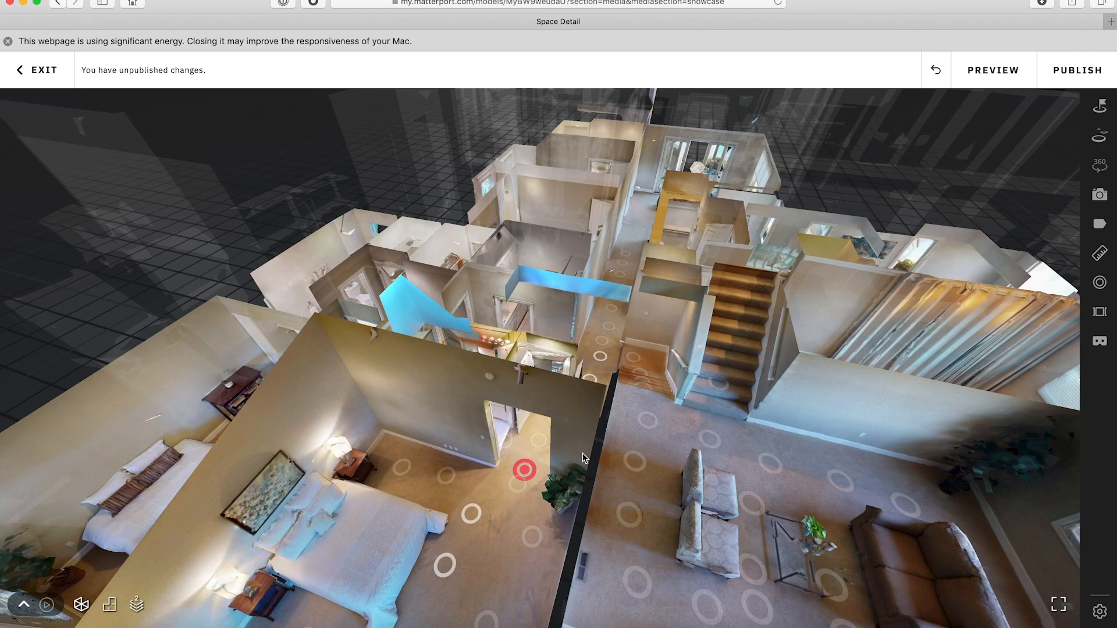
left_click_drag(582, 455, 473, 455)
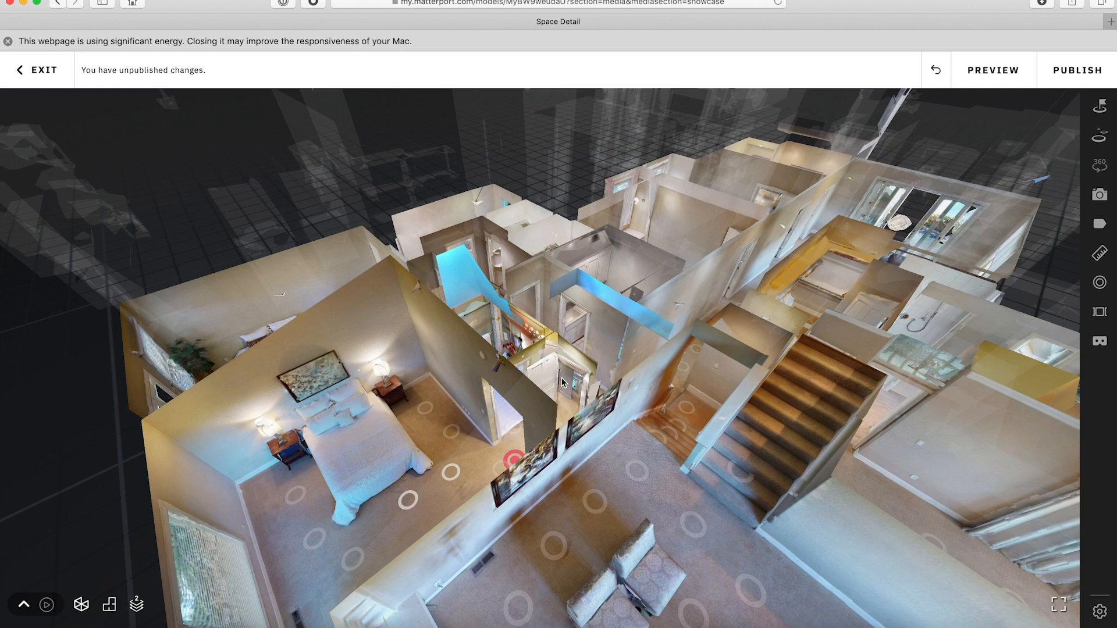
left_click_drag(585, 463, 437, 462)
left_click(438, 466)
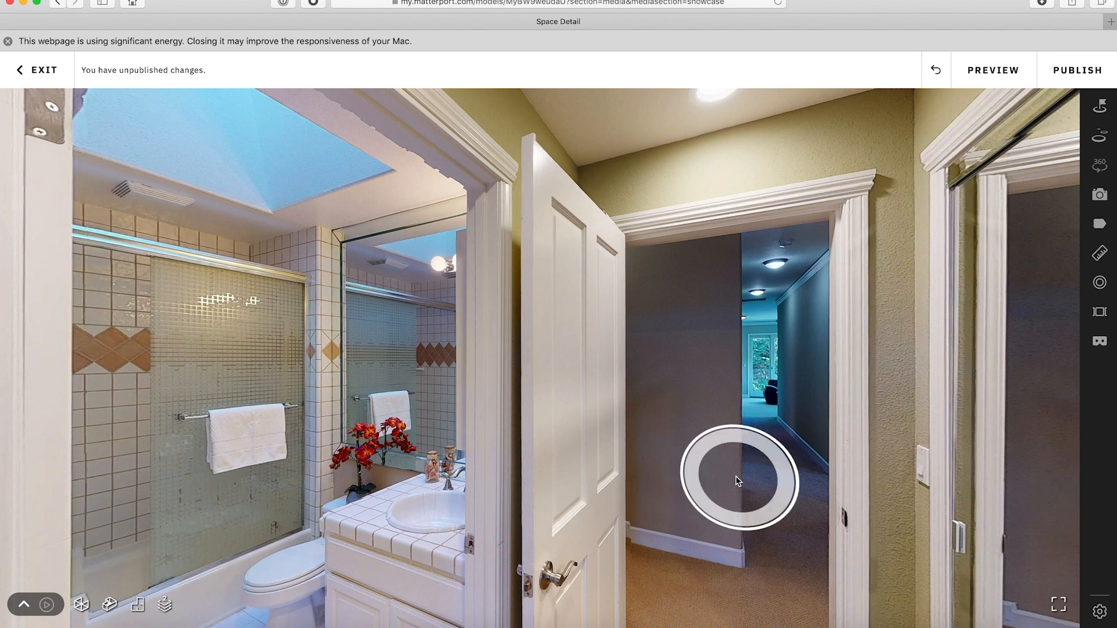
Walk from the bathroom doorway into the Floor 2 hallway and look around at the stairs, sink area and bedroom entrance.
left_click(737, 481)
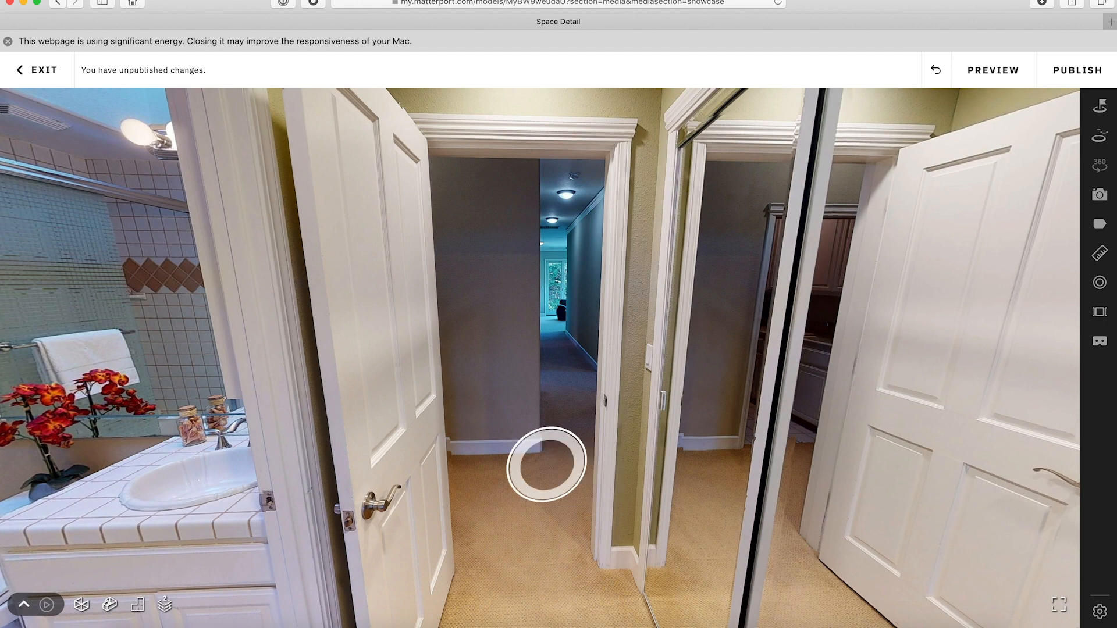
left_click(547, 464)
left_click(542, 468)
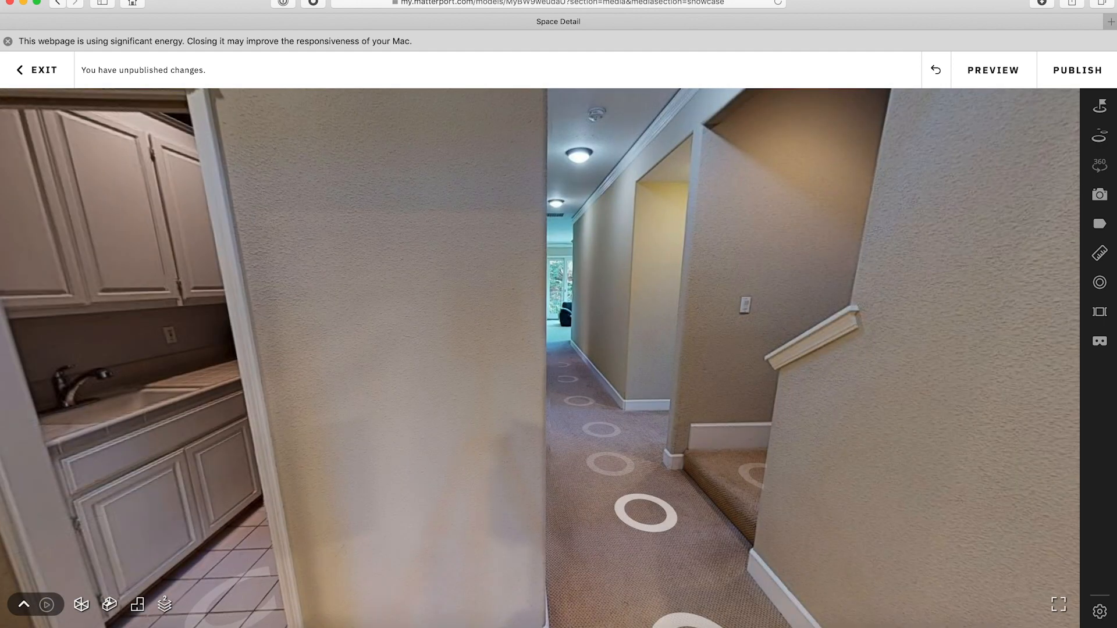
left_click(429, 423)
left_click_drag(378, 412, 781, 373)
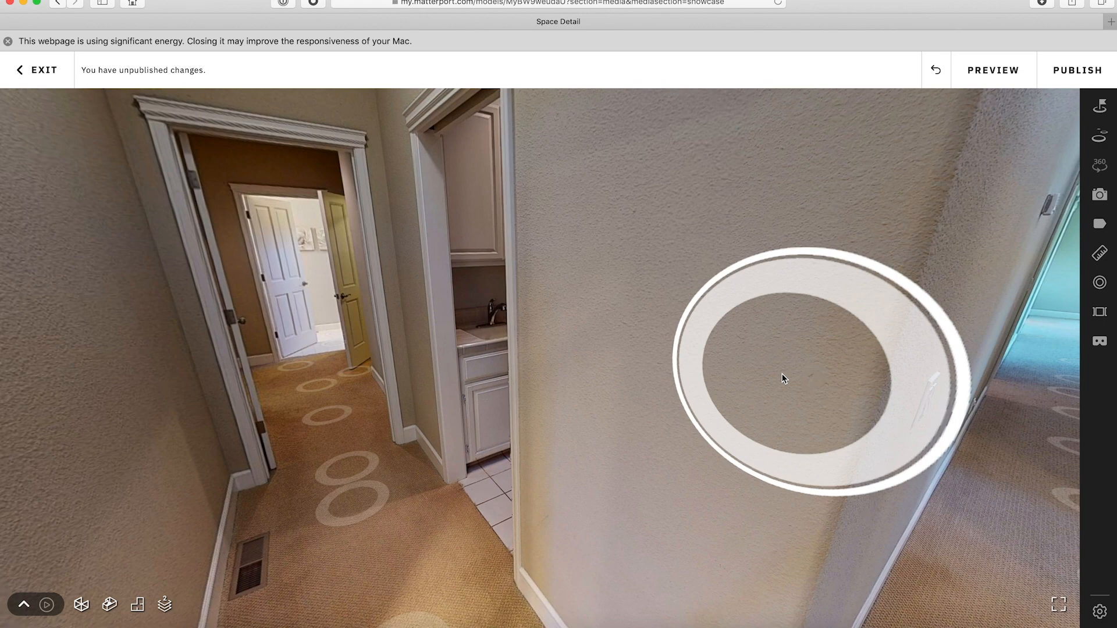
left_click(480, 332)
left_click(709, 350)
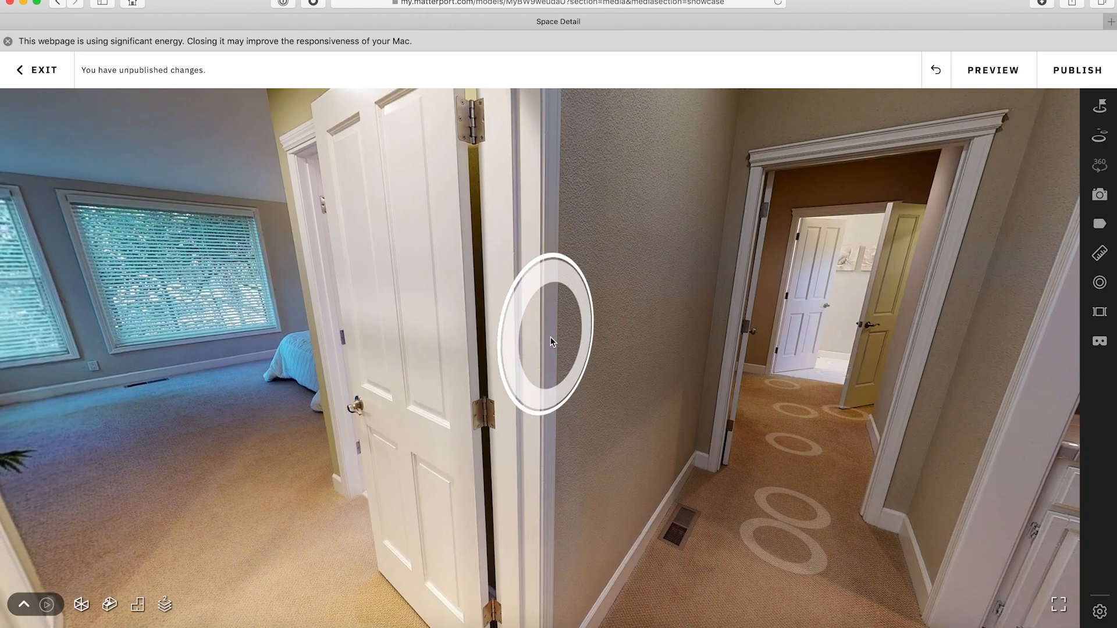
left_click(556, 324)
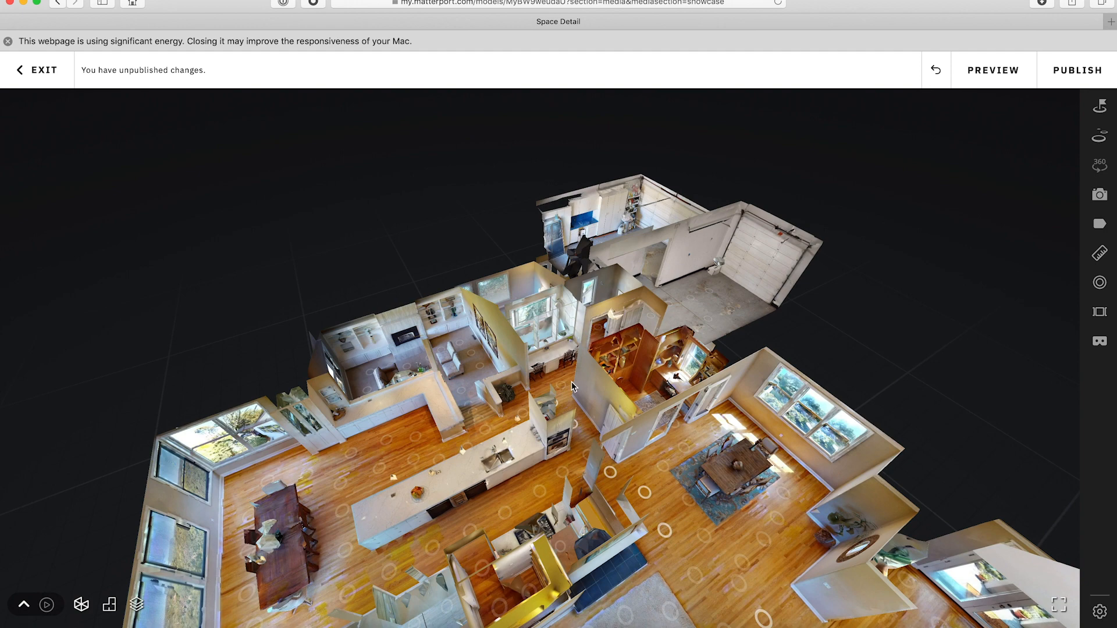
Examine the dollhouse from several angles around the entry hall desk, the bedroom below and the garage.
left_click_drag(571, 382, 559, 414)
scroll(560, 414, "up", 2)
scroll(560, 414, "up", 5)
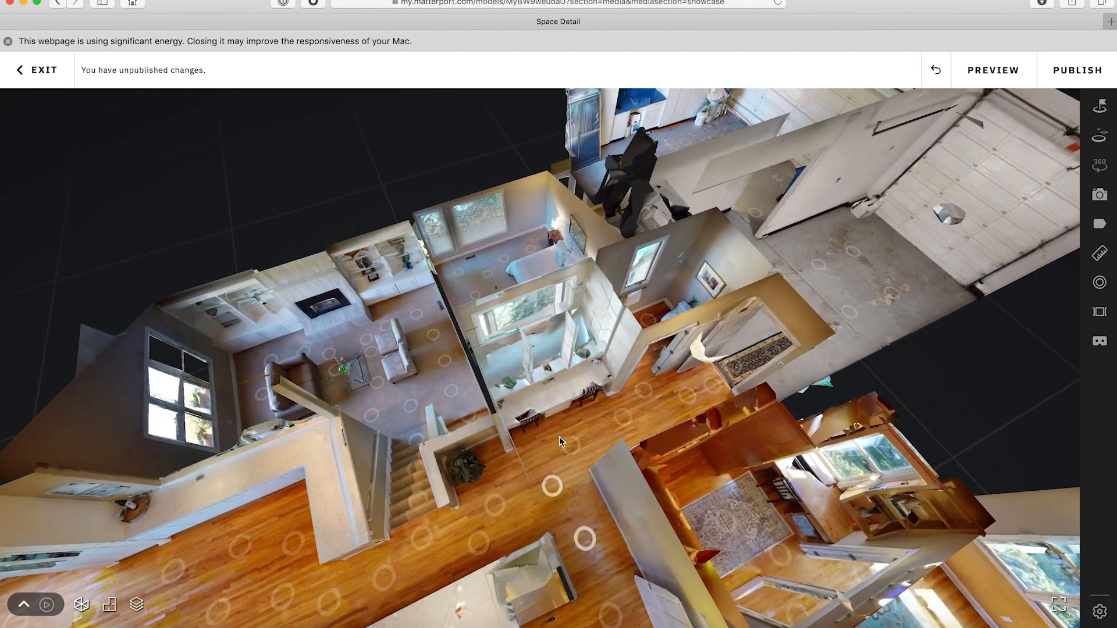
left_click_drag(559, 436, 461, 487)
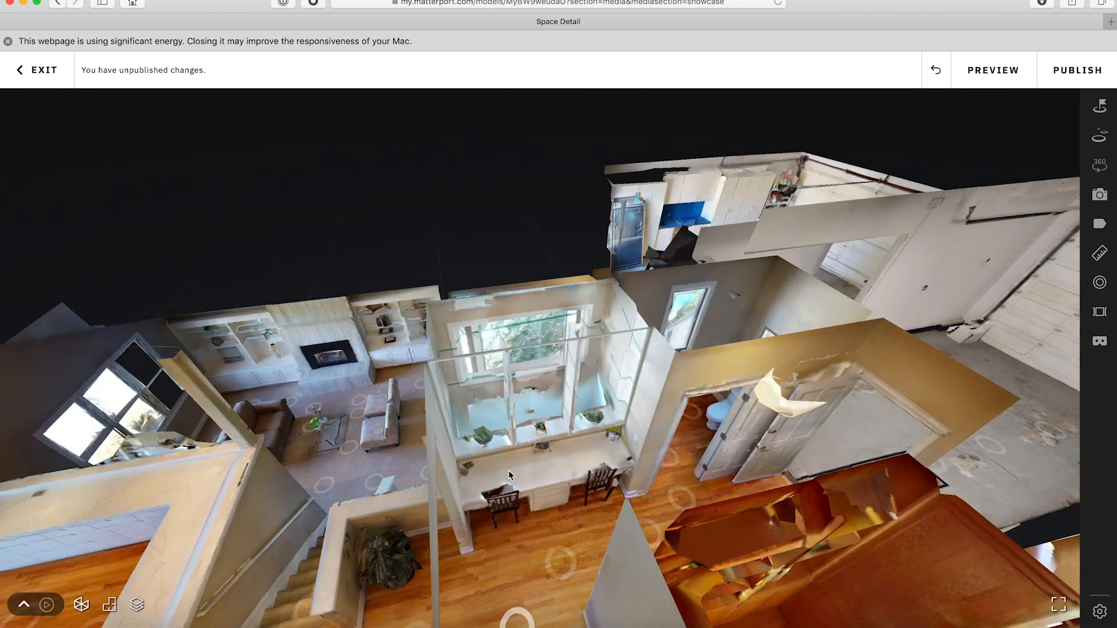
left_click_drag(508, 470, 550, 477)
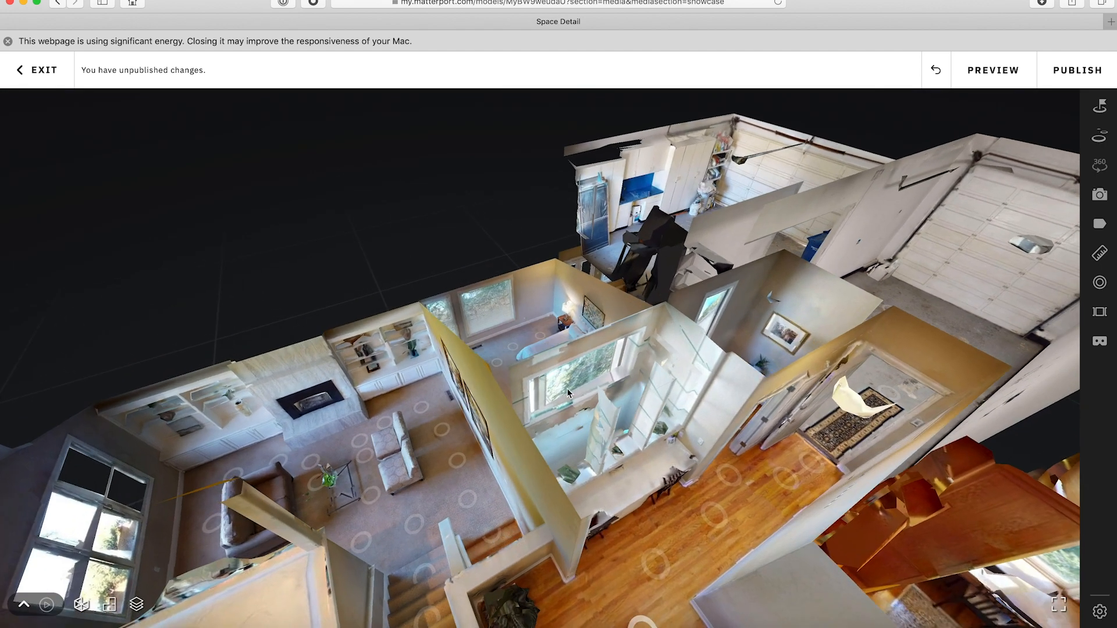
left_click_drag(604, 355, 498, 488)
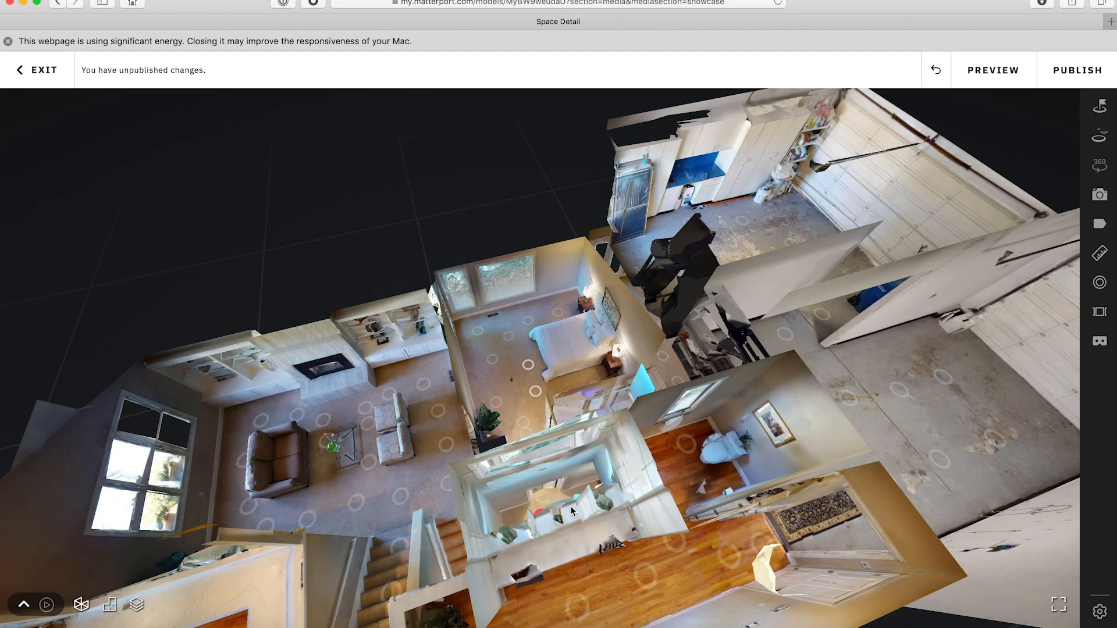
left_click_drag(572, 511, 435, 528)
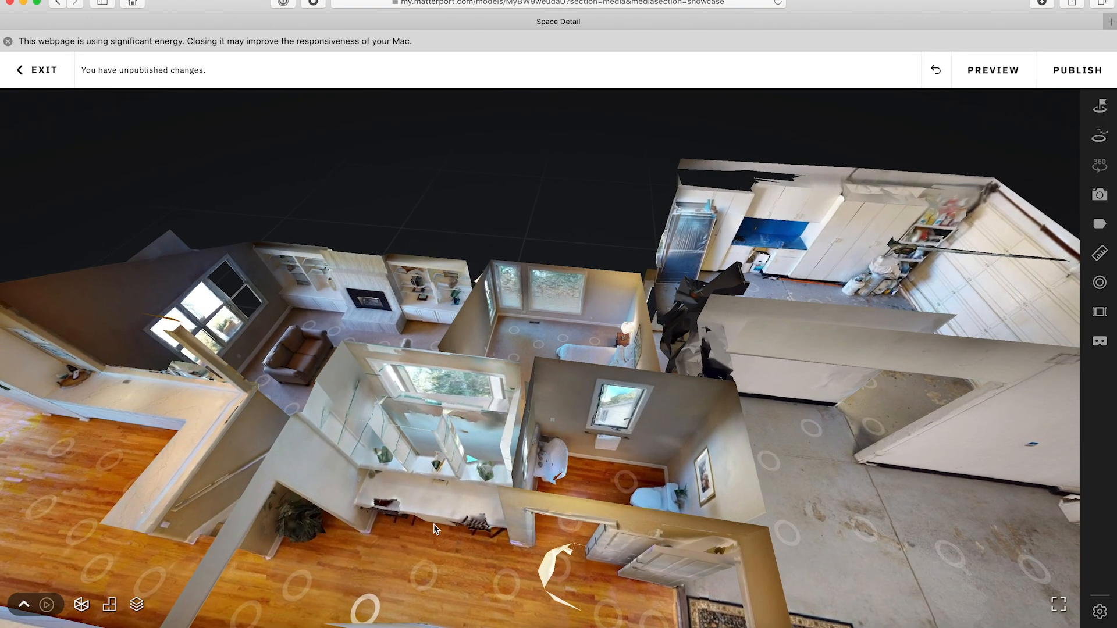
left_click_drag(495, 553, 445, 564)
scroll(452, 452, "down", 3)
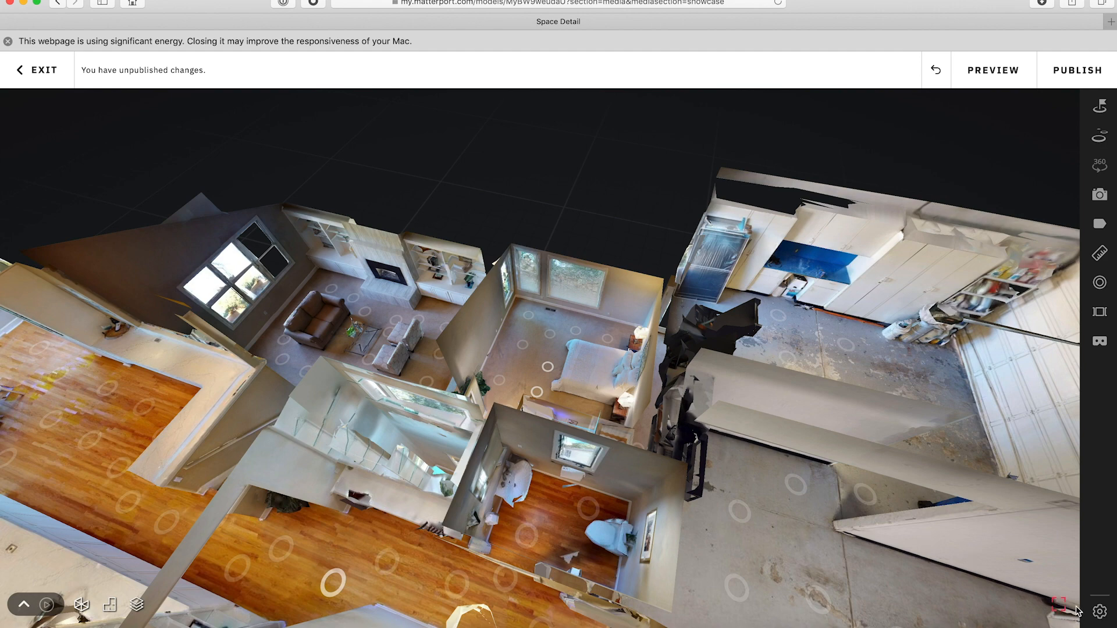
Open the Advanced settings that control what visitors can see and do in the model.
left_click(1099, 612)
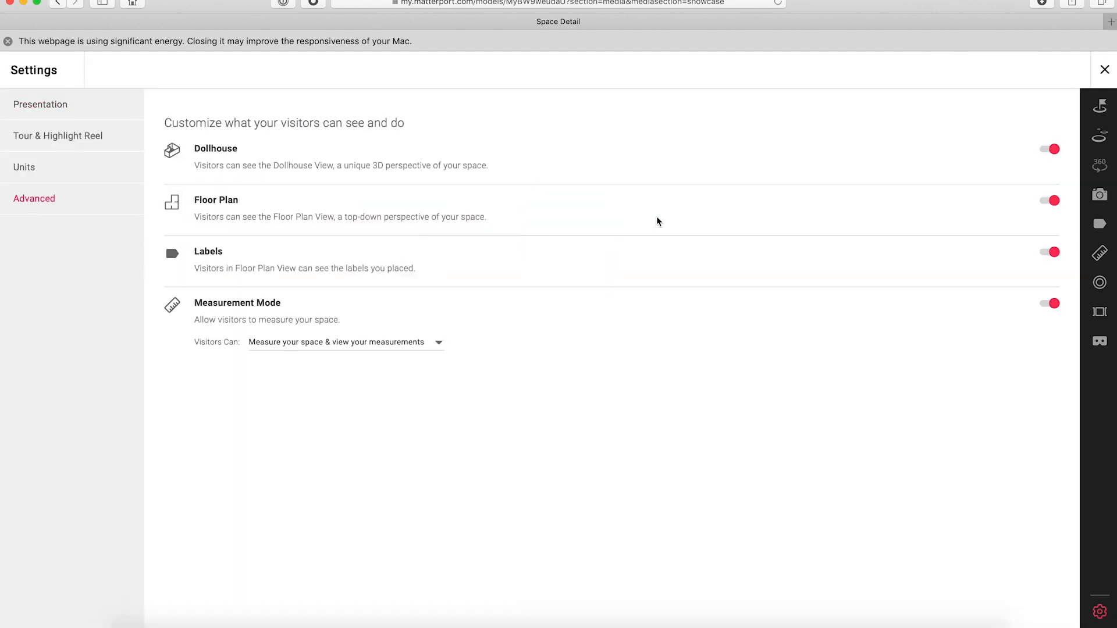